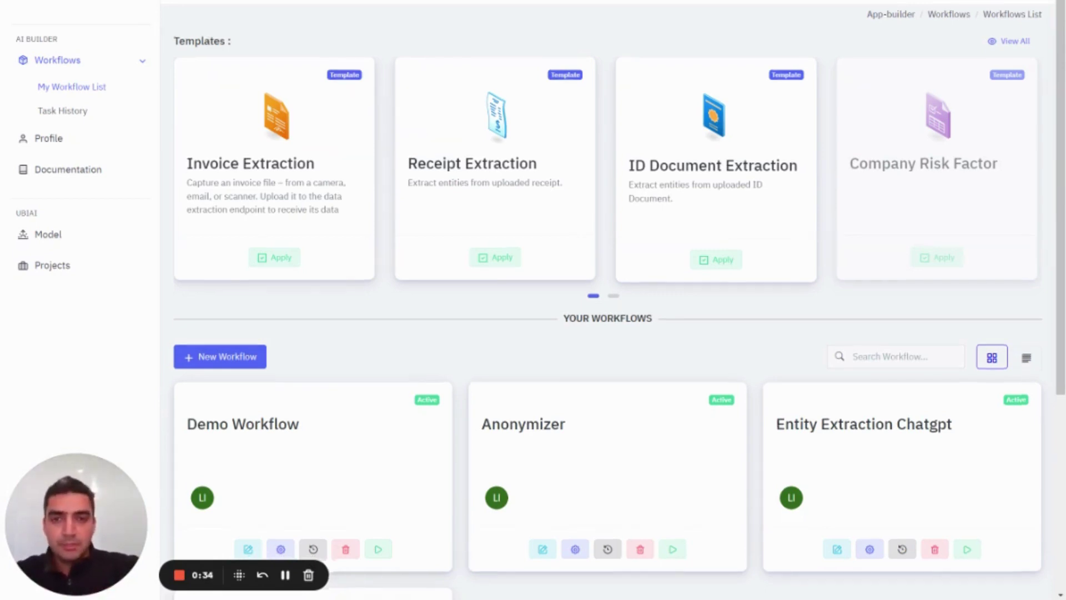
- Create a blank workflow named 'Demo Workflow' and open its empty editor canvas
scroll(555, 360, "down", 2)
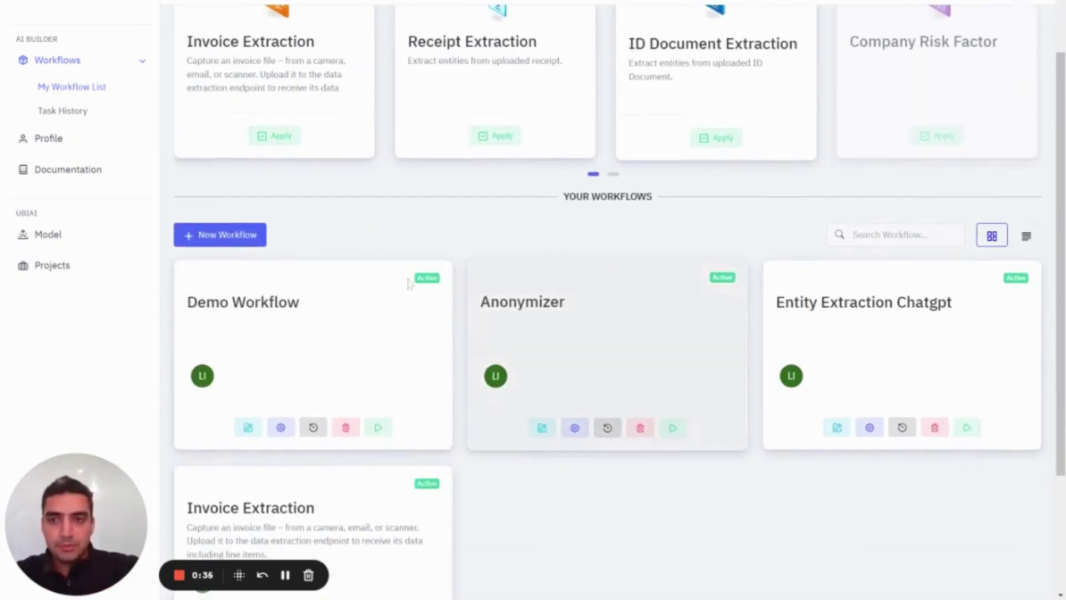
left_click(224, 235)
type("De")
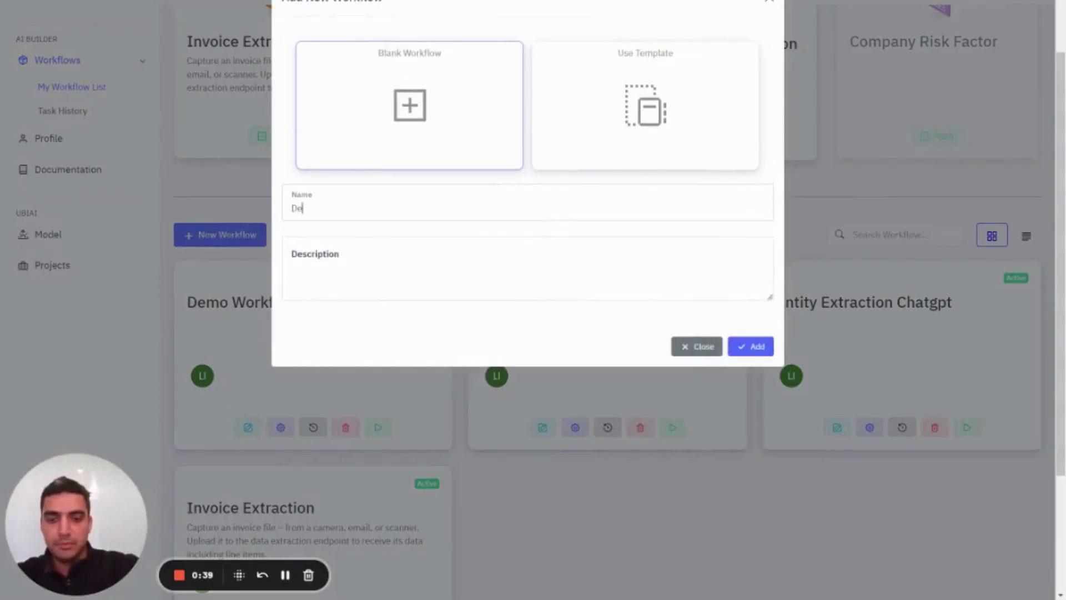
type("mo Workflow")
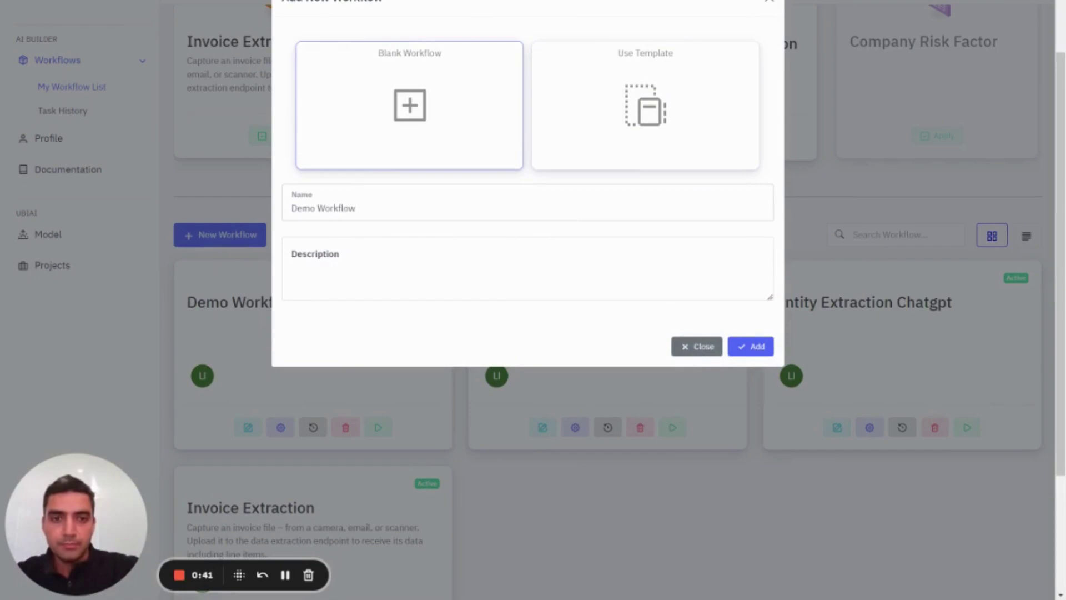
left_click(750, 346)
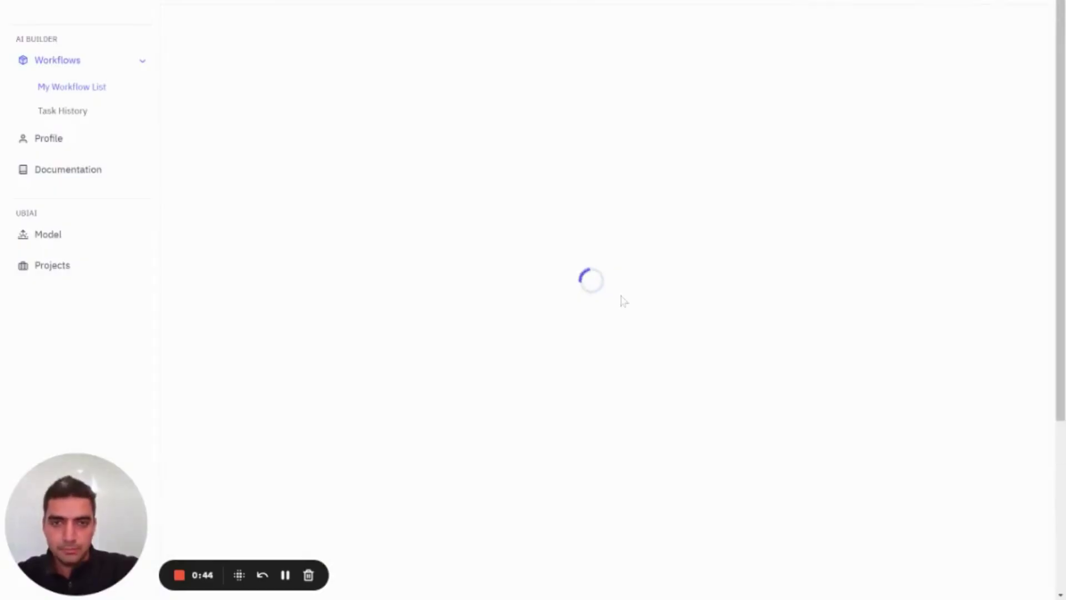
scroll(485, 266, "down", 2)
scroll(485, 267, "up", 2)
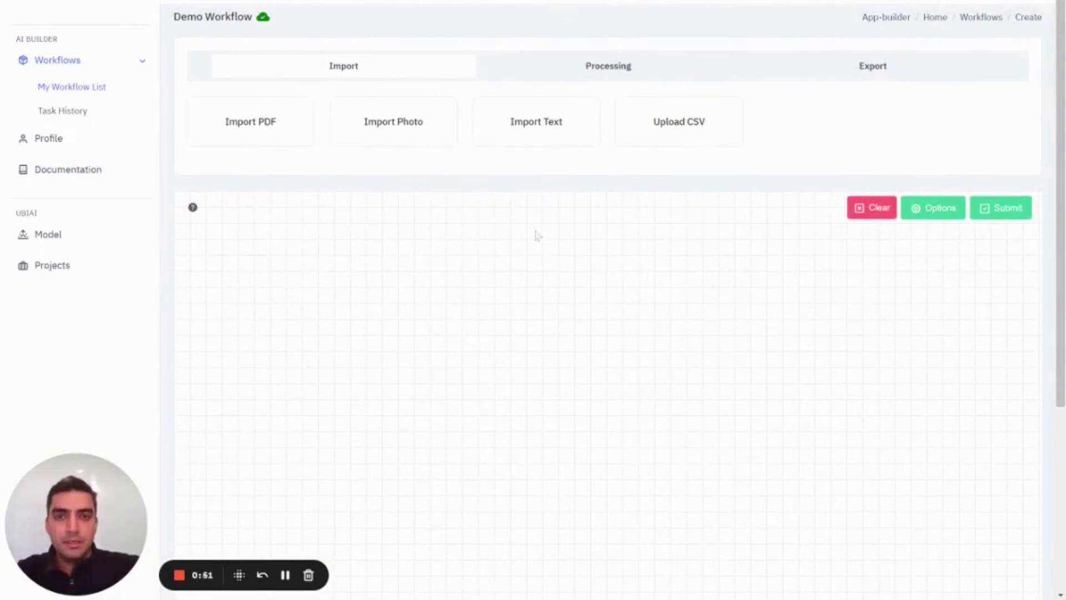
- Look through the Processing and Export service tabs, then return to the Import tab
scroll(485, 200, "up", 1)
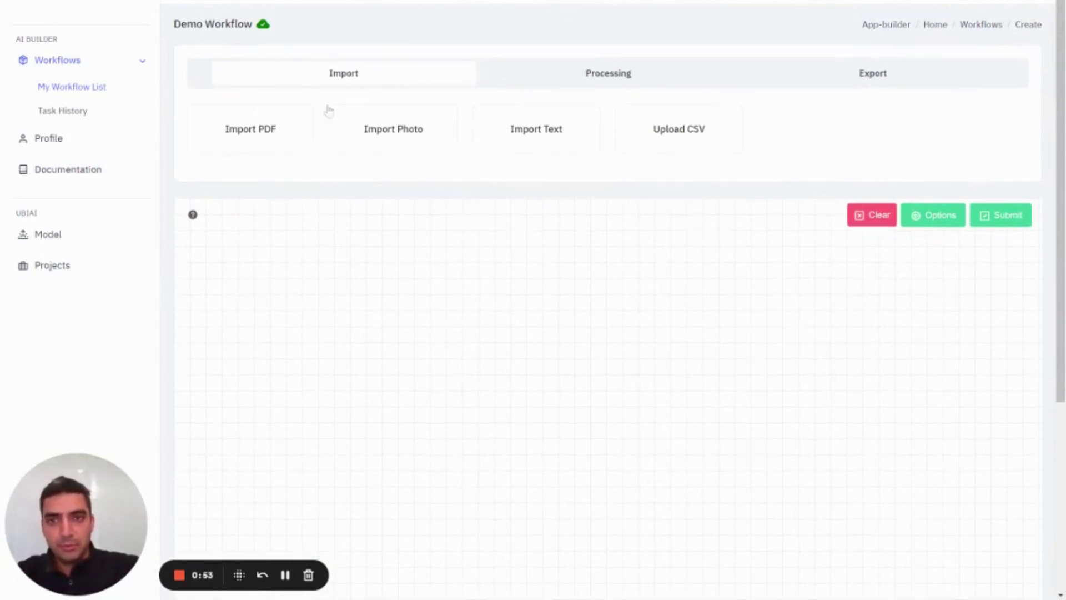
left_click(635, 86)
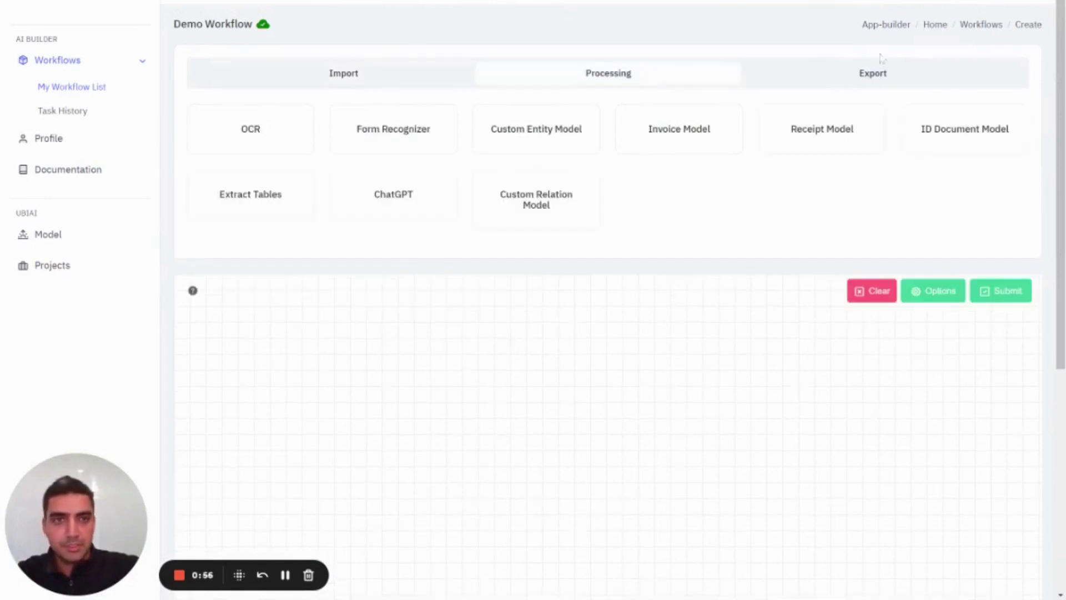
left_click(905, 76)
left_click(353, 70)
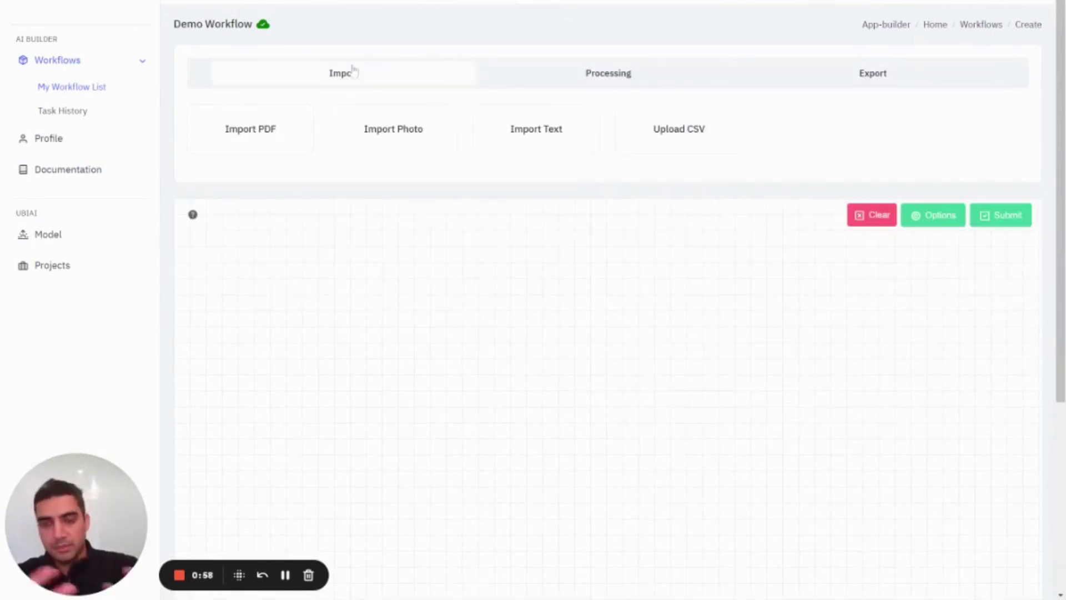
- Place Import PDF and Import Photo nodes on the canvas, stacked one above the other at left
scroll(466, 264, "down", 1)
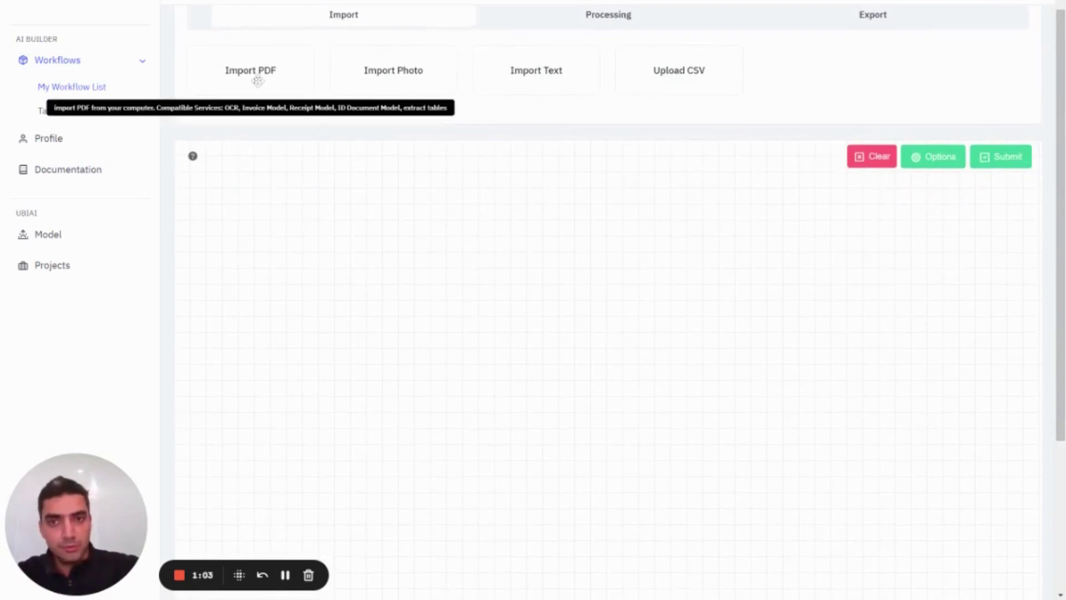
left_click_drag(258, 81, 292, 234)
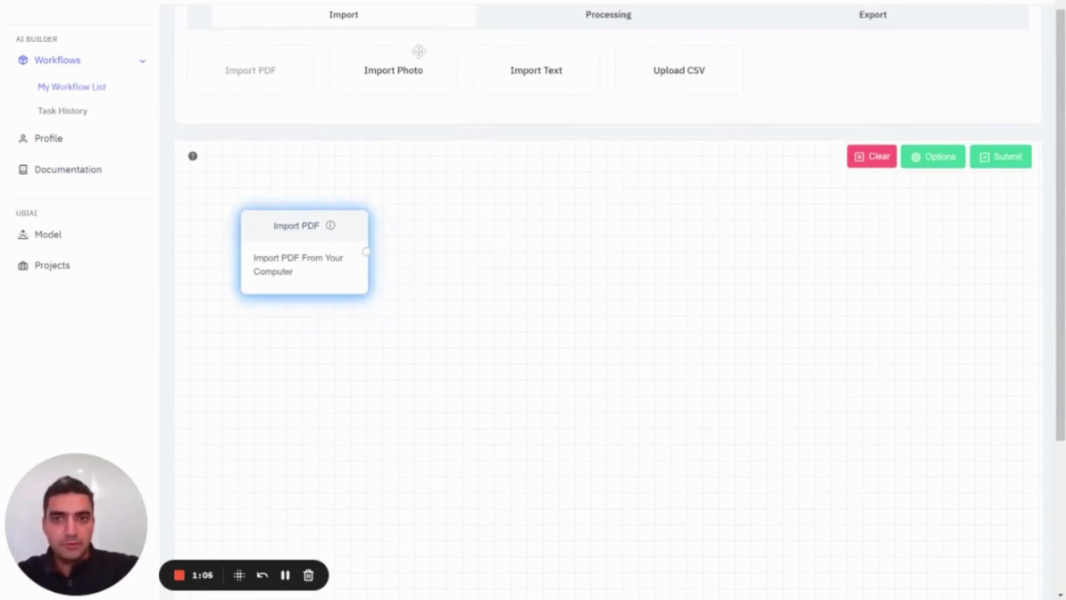
left_click_drag(396, 74, 290, 367)
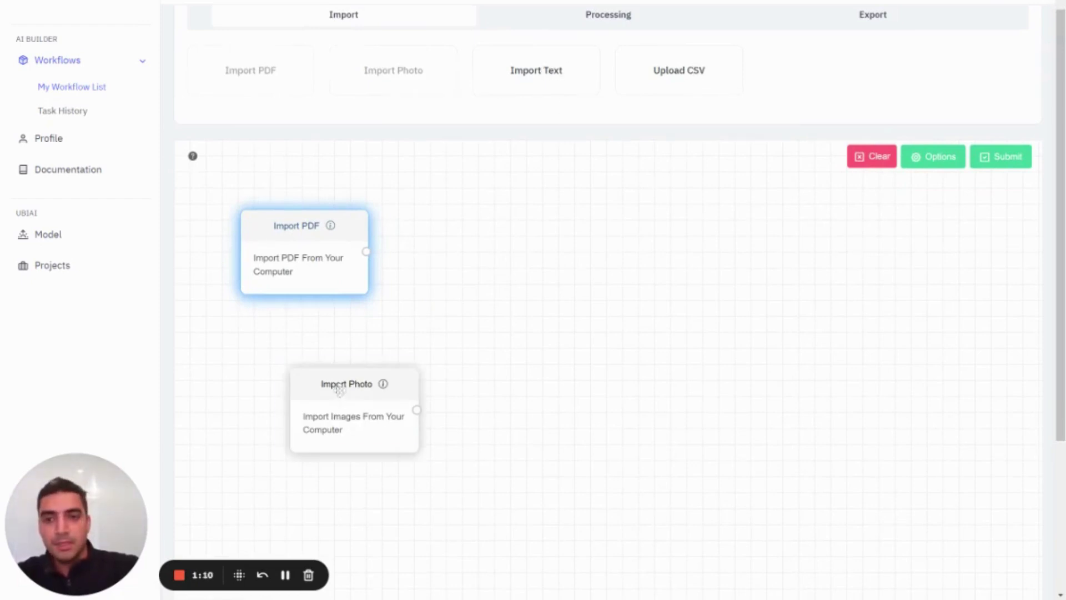
left_click_drag(336, 383, 282, 382)
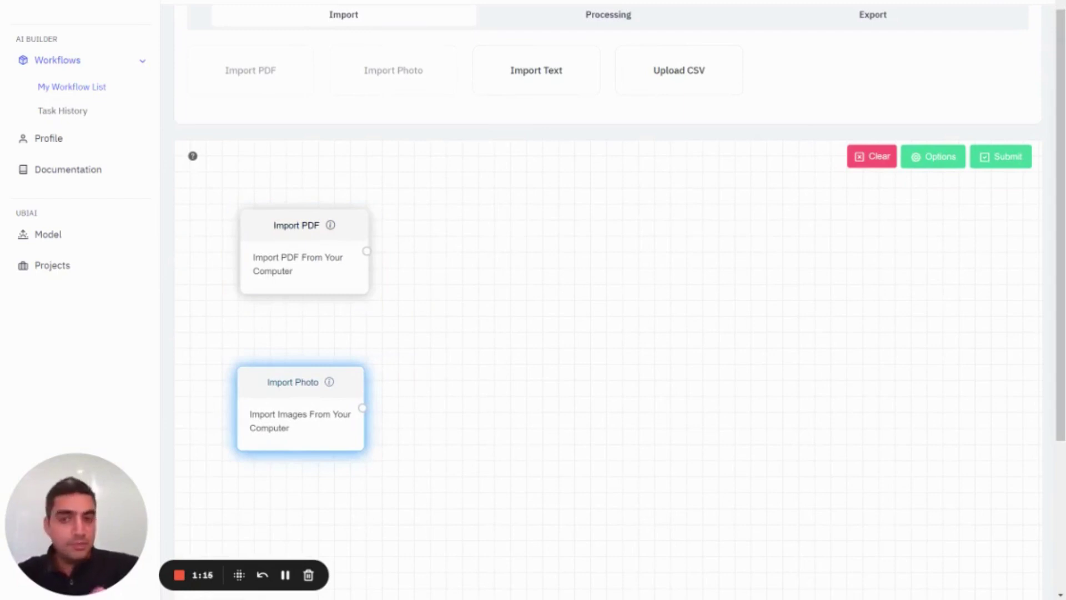
left_click_drag(296, 221, 277, 214)
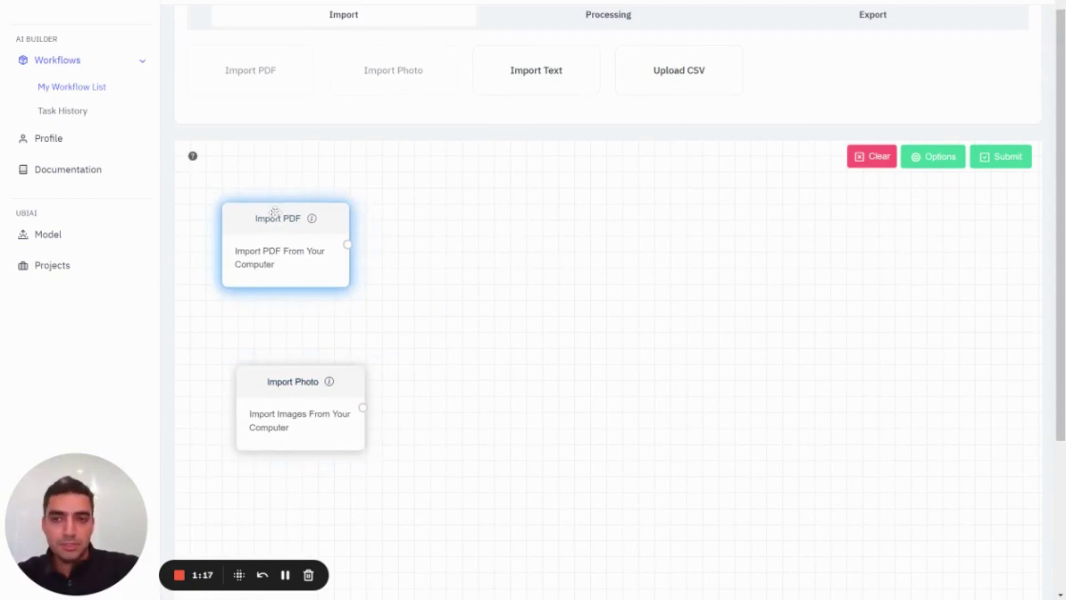
left_click(310, 401)
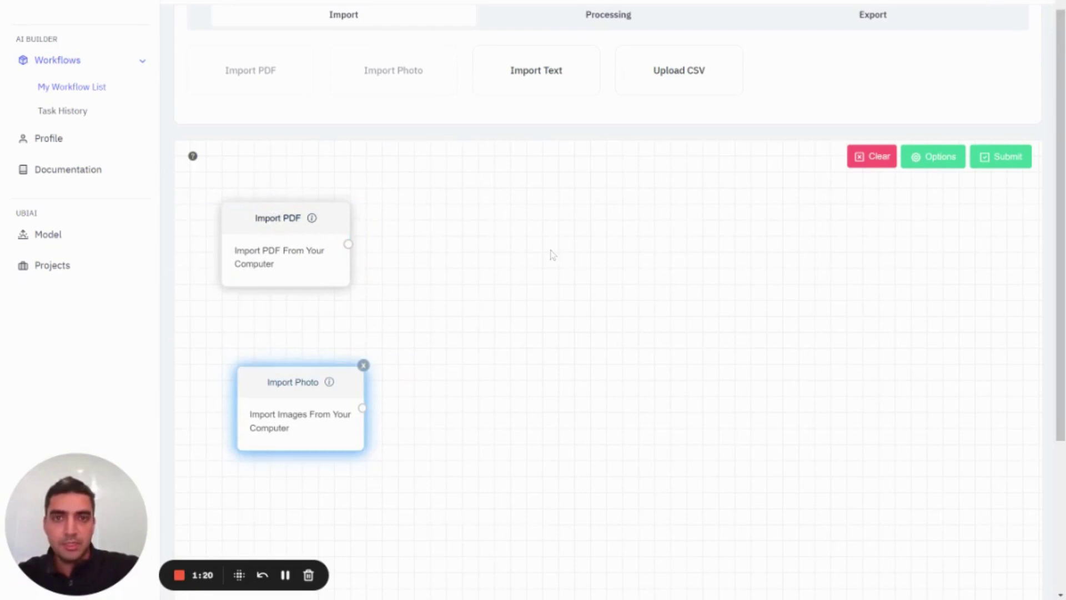
- Add an OCR node from the Processing services to the right of the import nodes
scroll(552, 254, "up", 2)
left_click(605, 75)
scroll(492, 357, "down", 2)
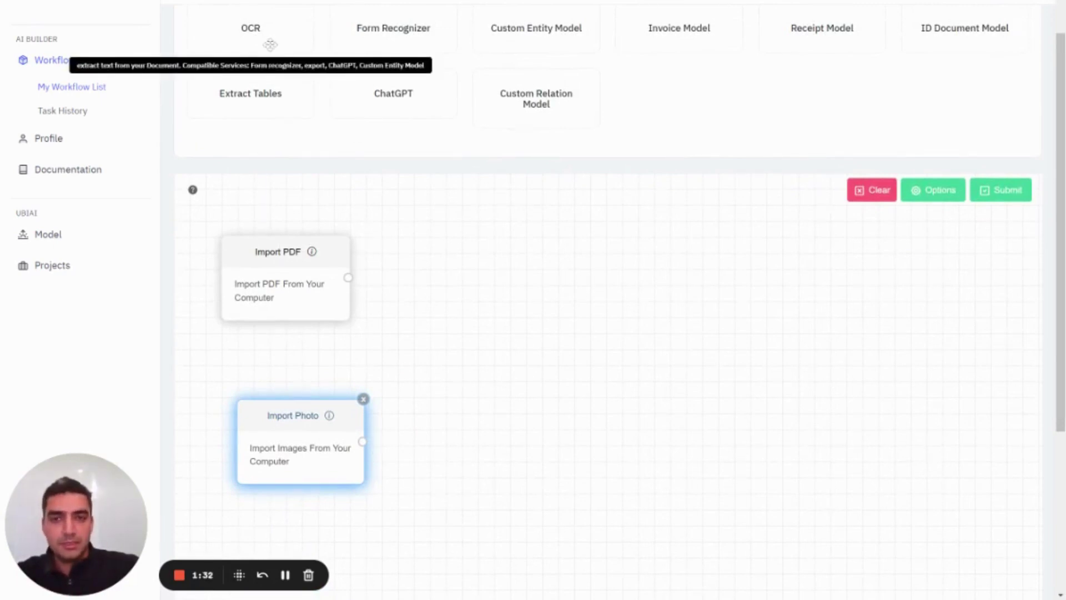
left_click_drag(271, 44, 481, 352)
left_click_drag(540, 387, 486, 347)
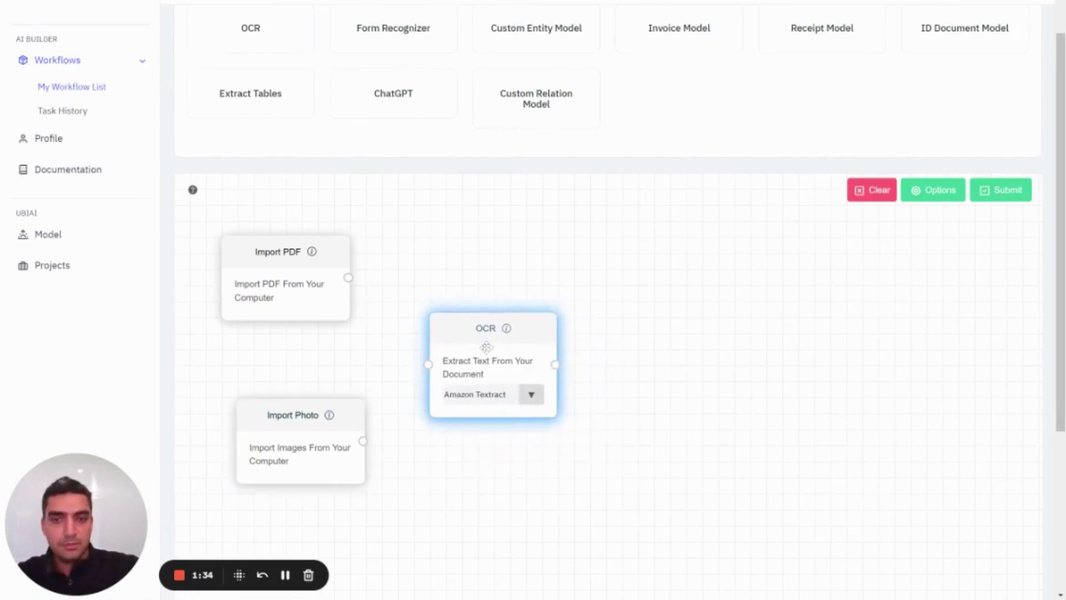
left_click_drag(292, 428, 273, 425)
- Connect the Import PDF and Import Photo outputs into the OCR node's input
scroll(383, 364, "up", 1)
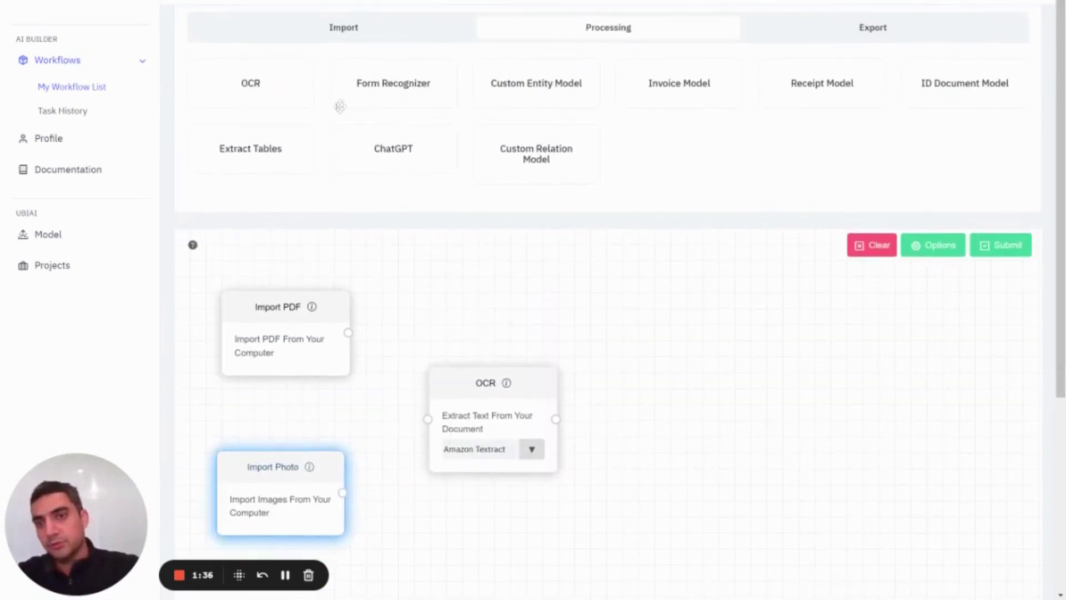
scroll(459, 326, "down", 1)
left_click_drag(349, 261, 432, 350)
left_click_drag(344, 420, 428, 348)
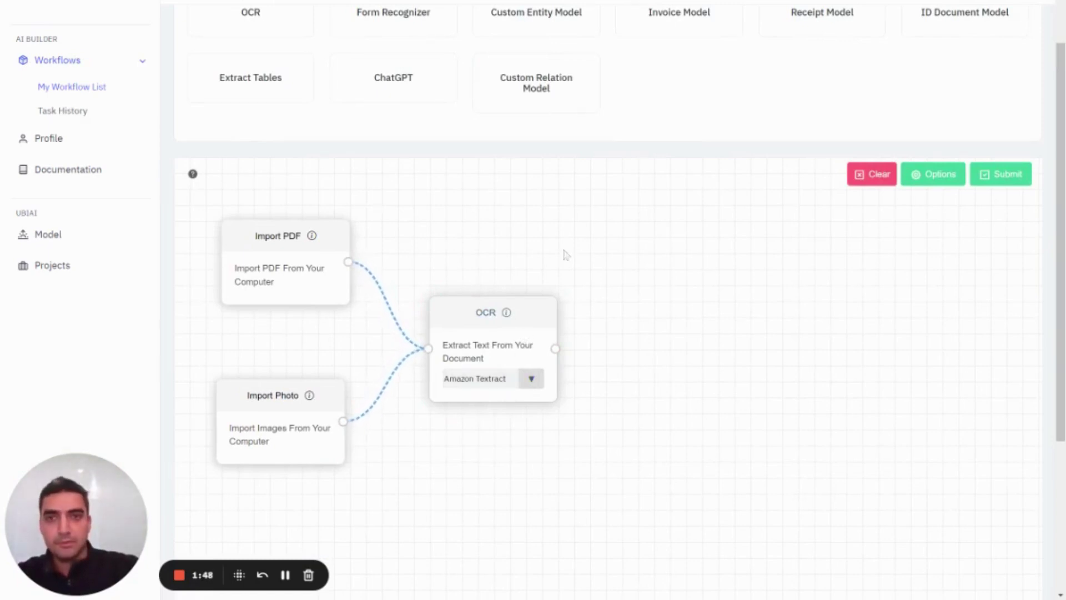
scroll(604, 189, "up", 1)
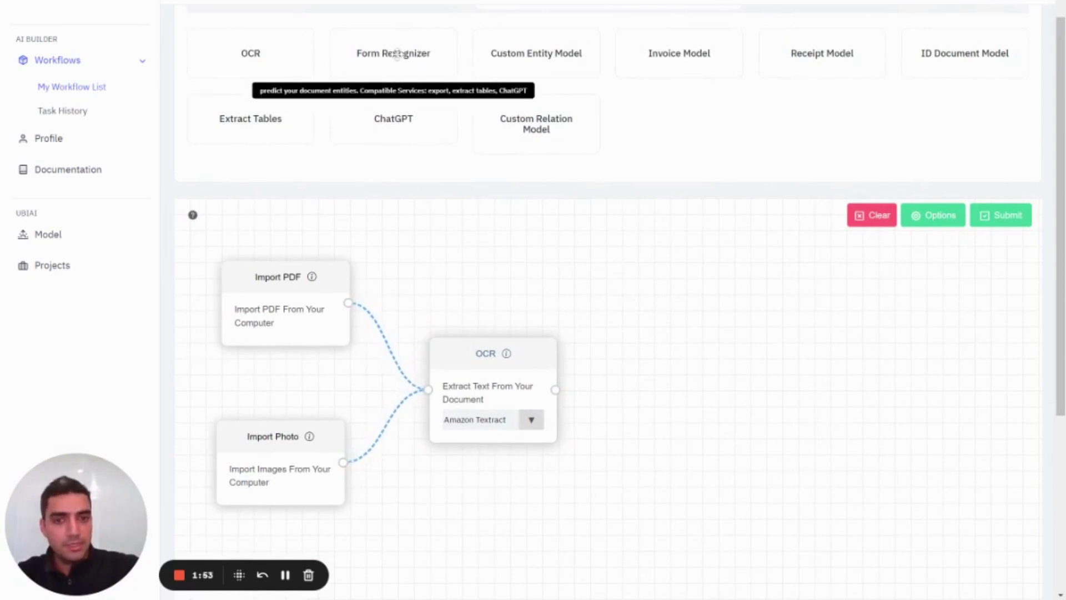
- Add a Form Recognizer node using the Invoice Extraction model and feed the OCR output into it
left_click_drag(398, 53, 640, 344)
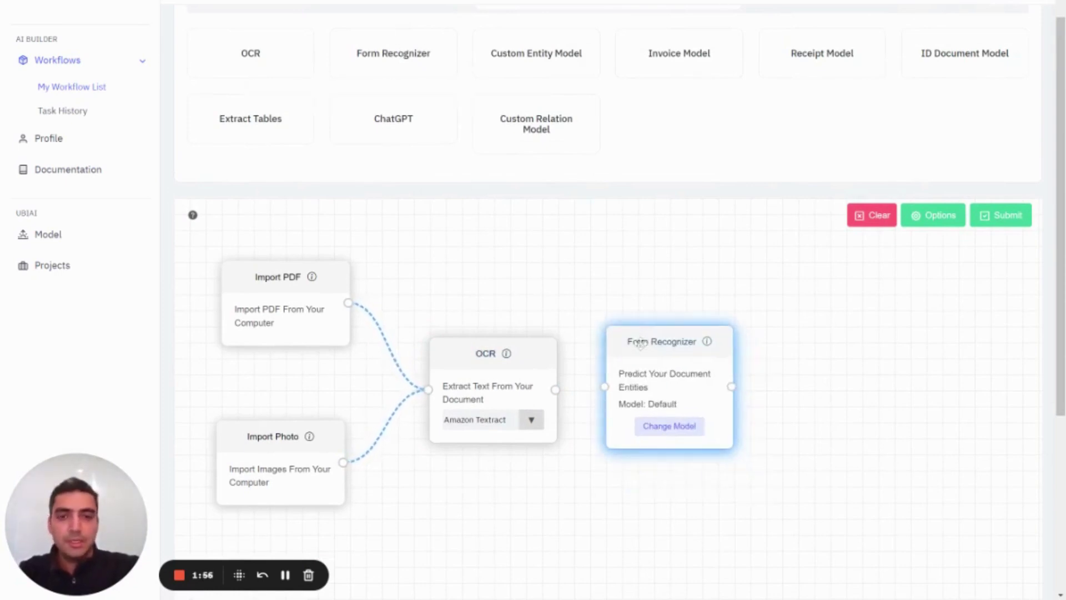
left_click(672, 426)
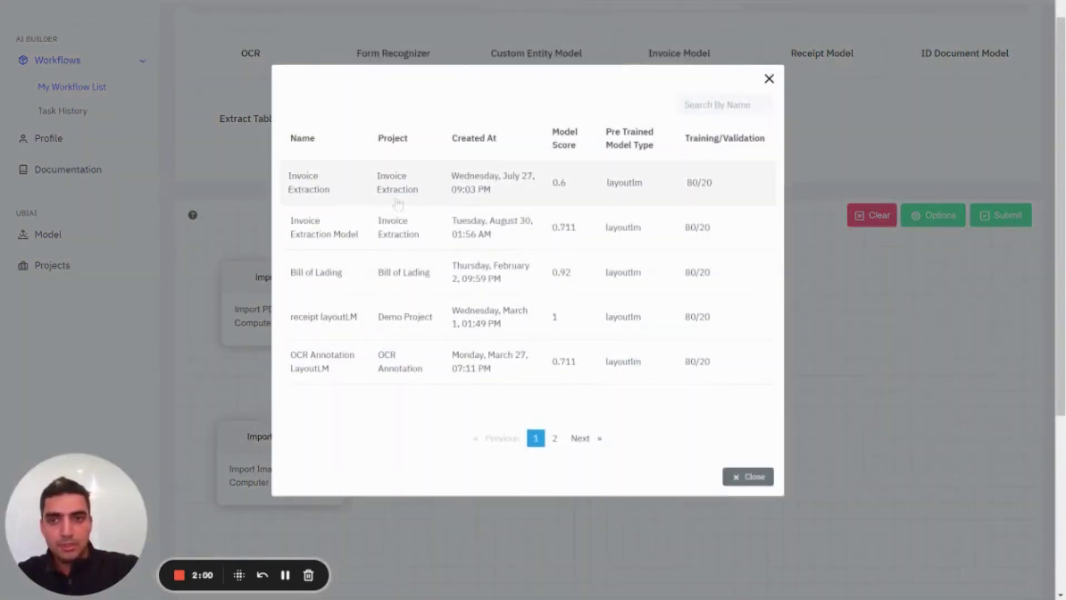
left_click(306, 185)
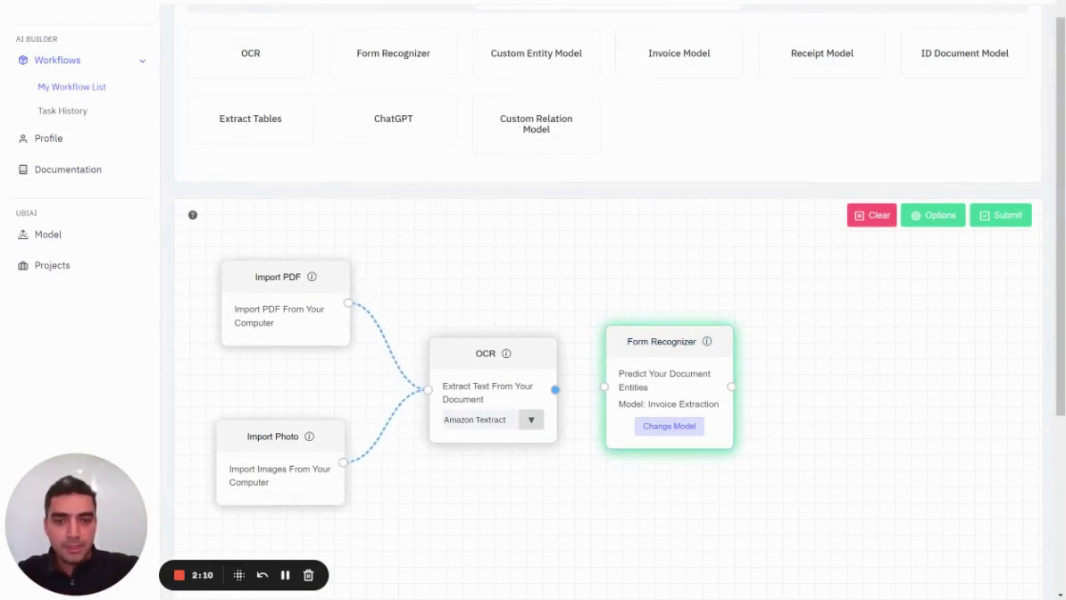
left_click_drag(555, 389, 604, 386)
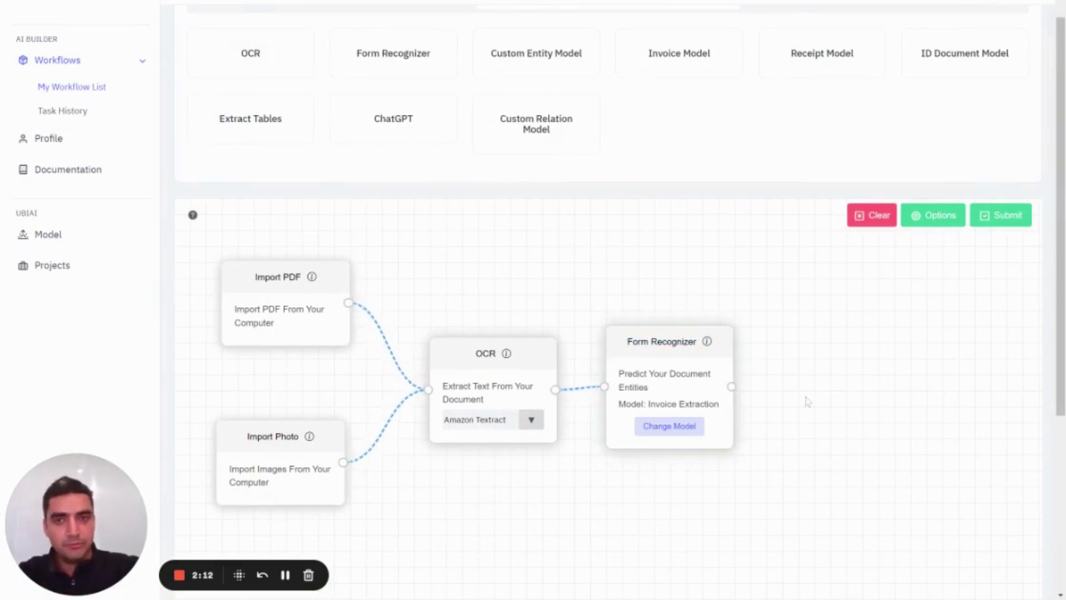
scroll(722, 186, "up", 1)
- Add an Export node at the canvas's right, then bring the Processing services back into view
left_click(821, 51)
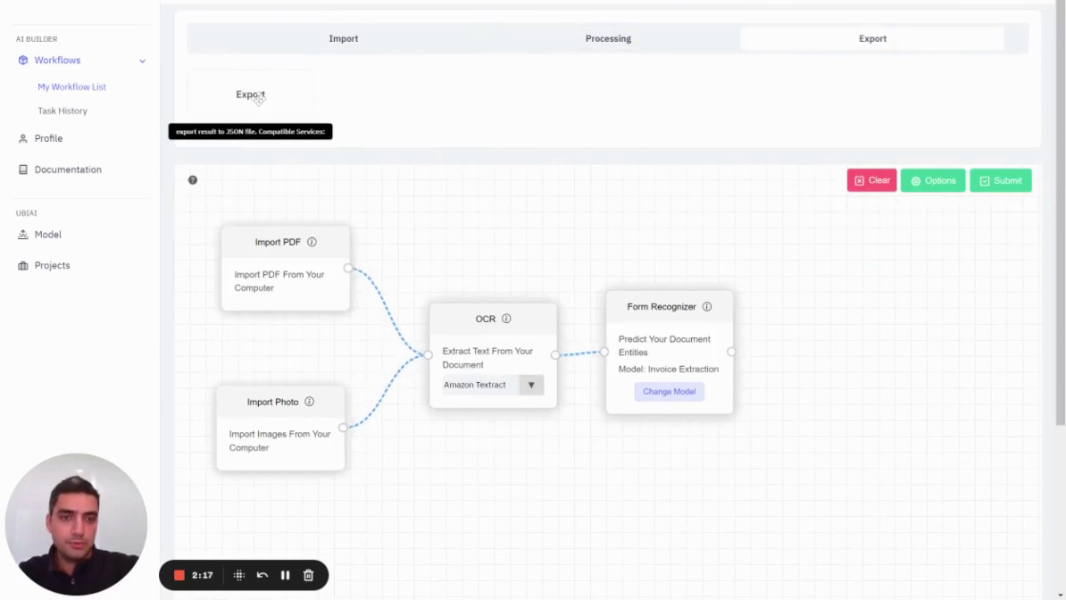
left_click_drag(250, 94, 947, 340)
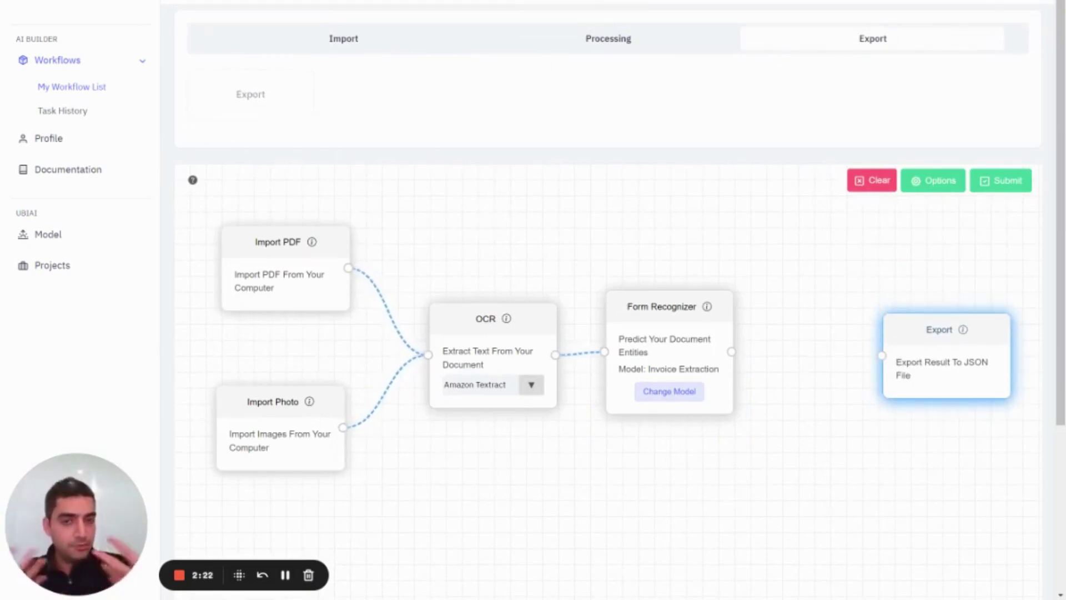
scroll(697, 191, "up", 2)
left_click(618, 76)
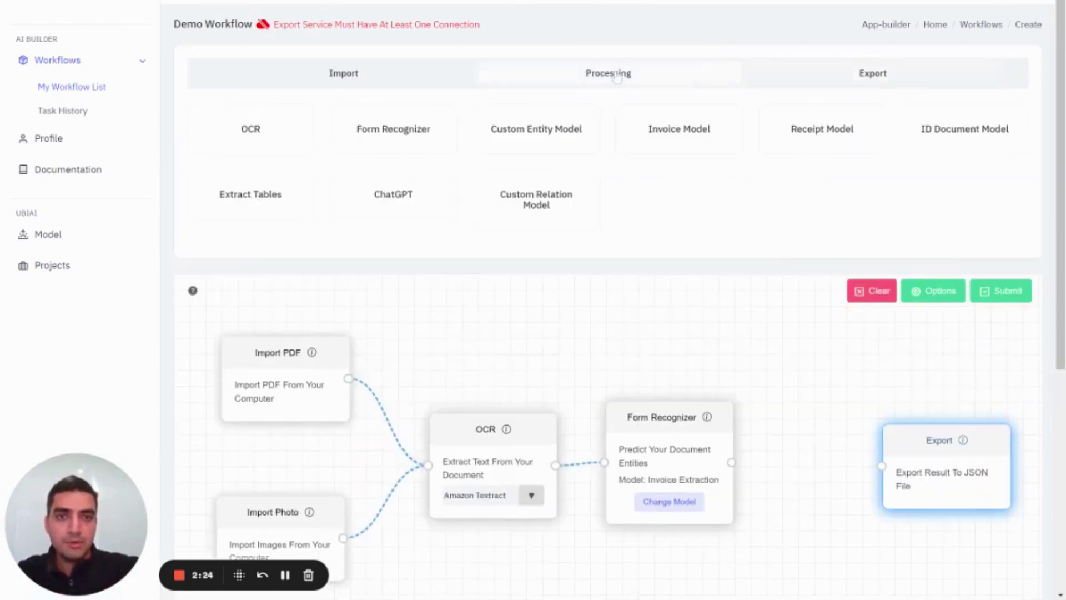
scroll(702, 232, "down", 2)
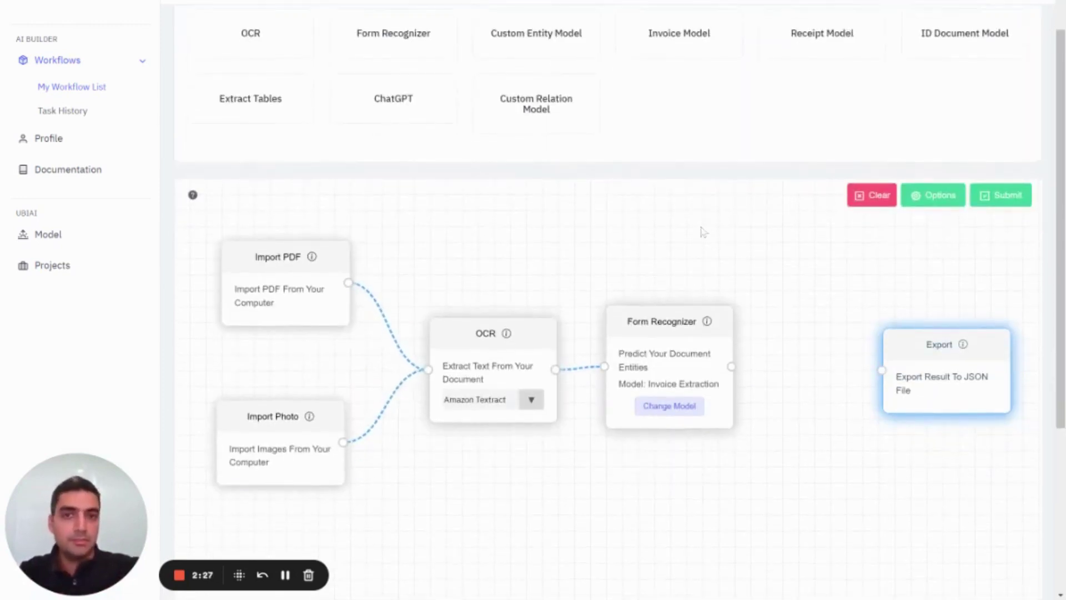
scroll(703, 232, "up", 1)
scroll(671, 188, "down", 1)
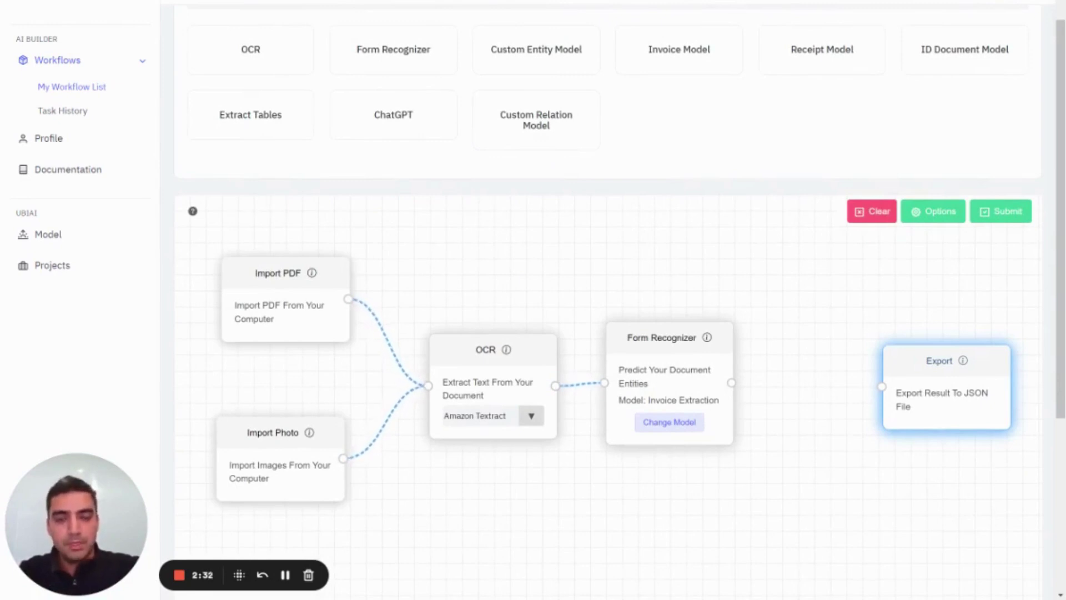
scroll(389, 135, "up", 1)
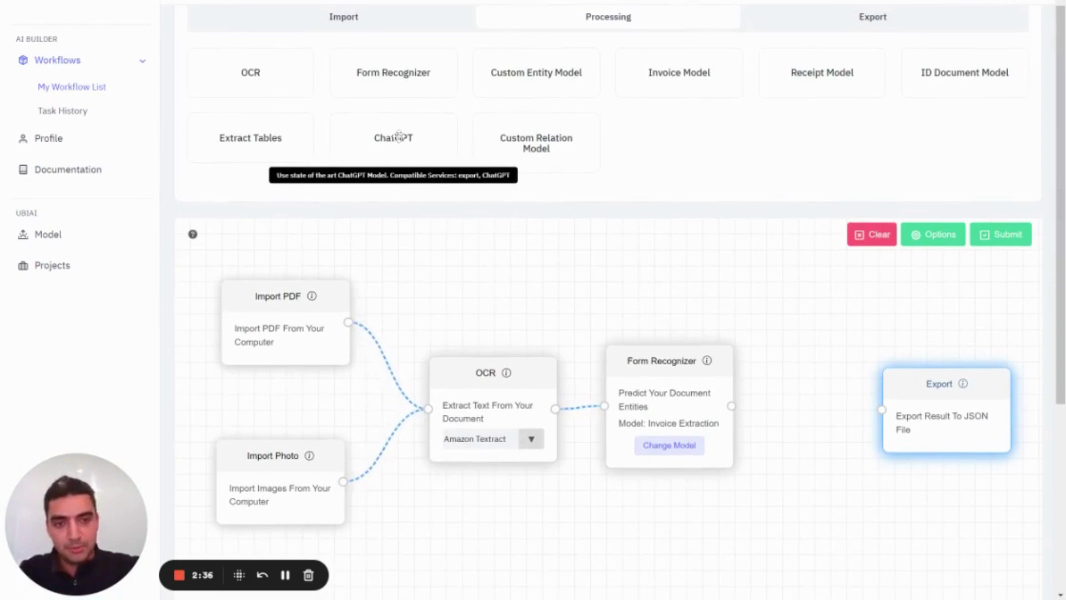
- Add a ChatGPT node in line before Export and link Form Recognizer's output into it
left_click_drag(399, 136, 1016, 420)
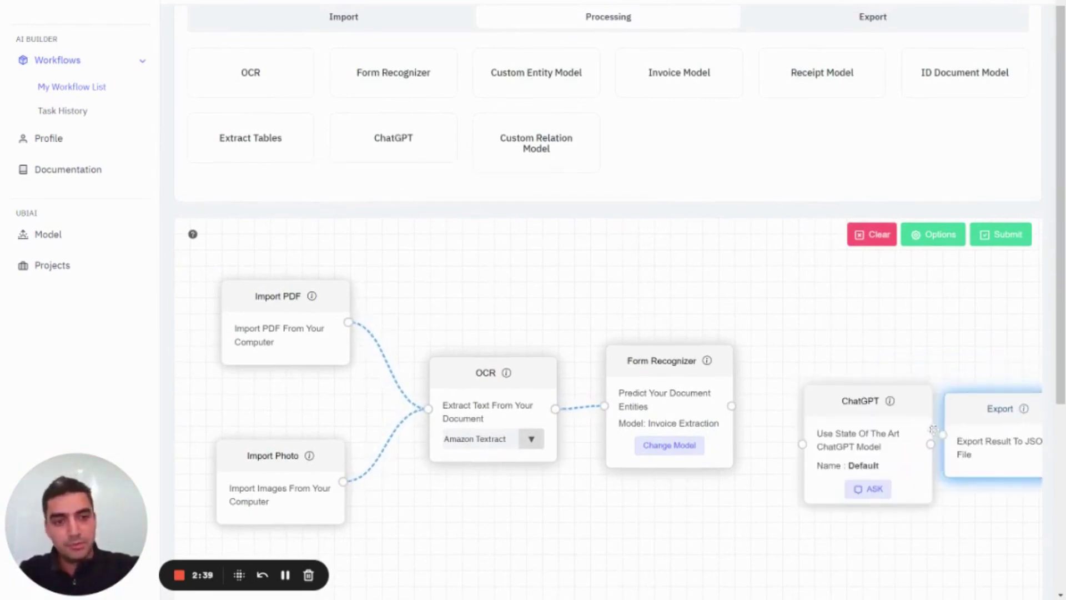
left_click_drag(933, 429, 905, 403)
left_click_drag(1007, 432, 990, 414)
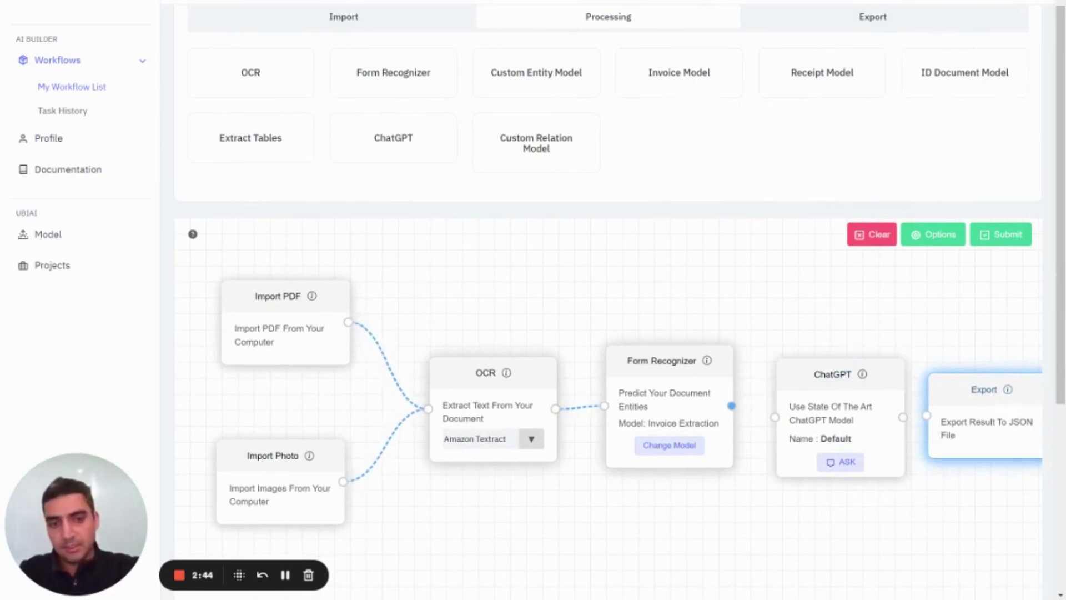
left_click_drag(731, 406, 775, 417)
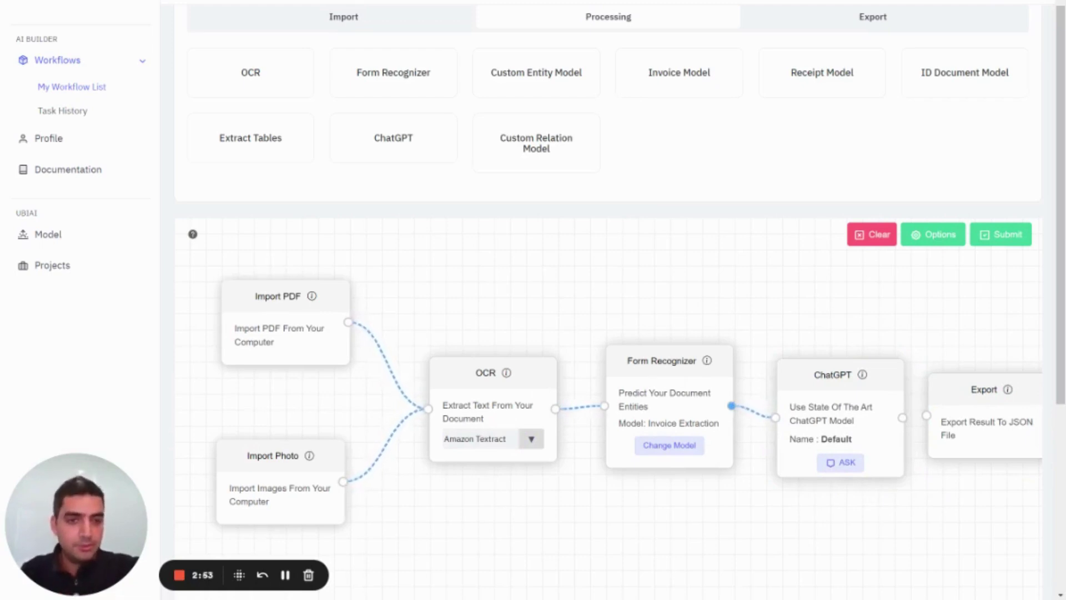
- Set the ChatGPT prompt to 'Please summarize the document below:' plus [[input_text]], naming it Summarizer
left_click(844, 463)
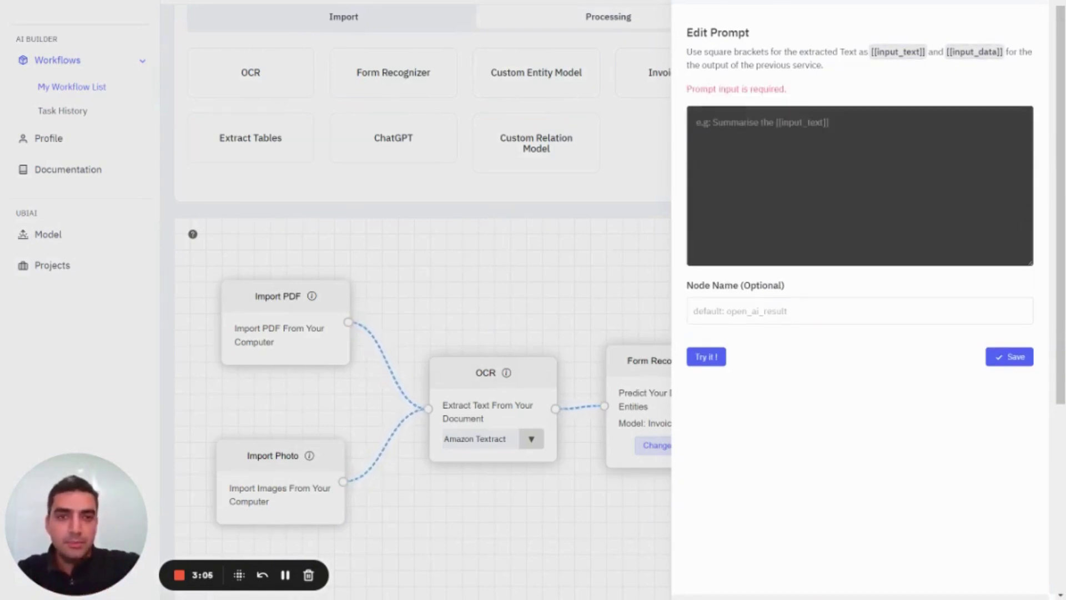
type("Please summari")
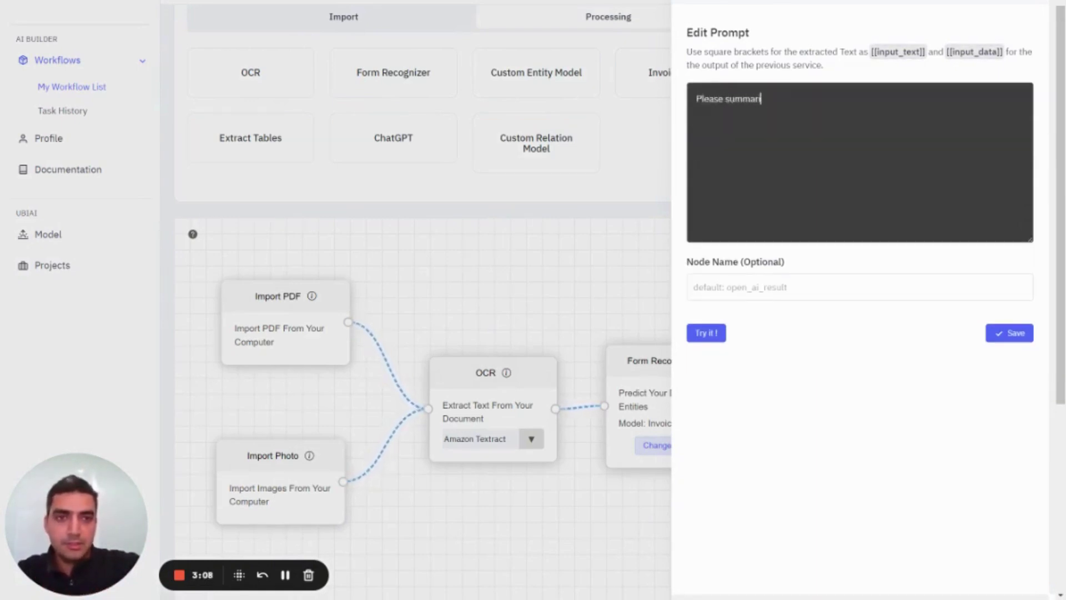
type("ze the document ")
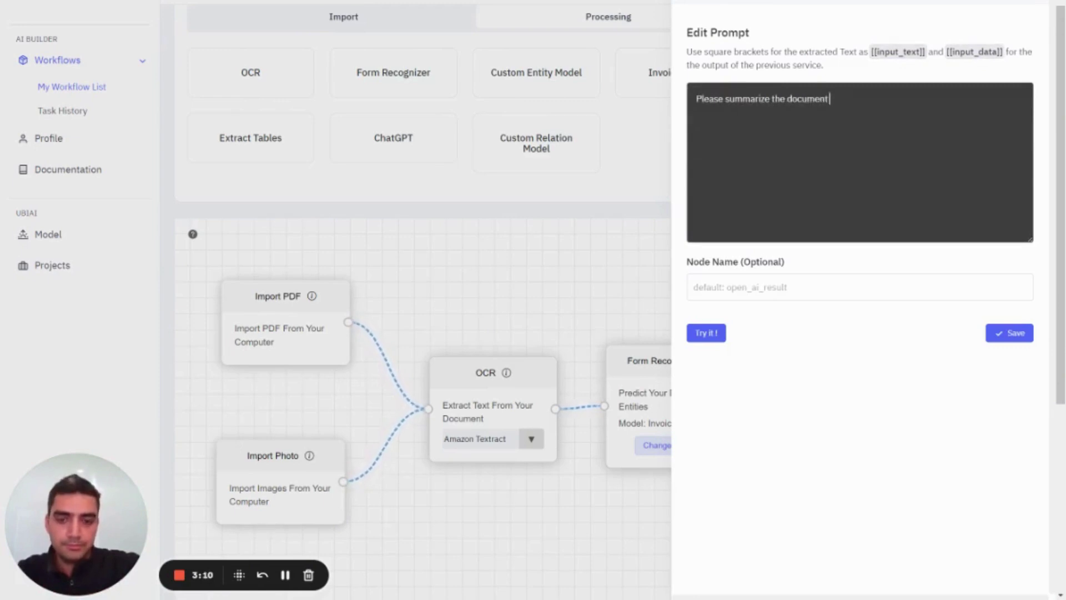
type("below:")
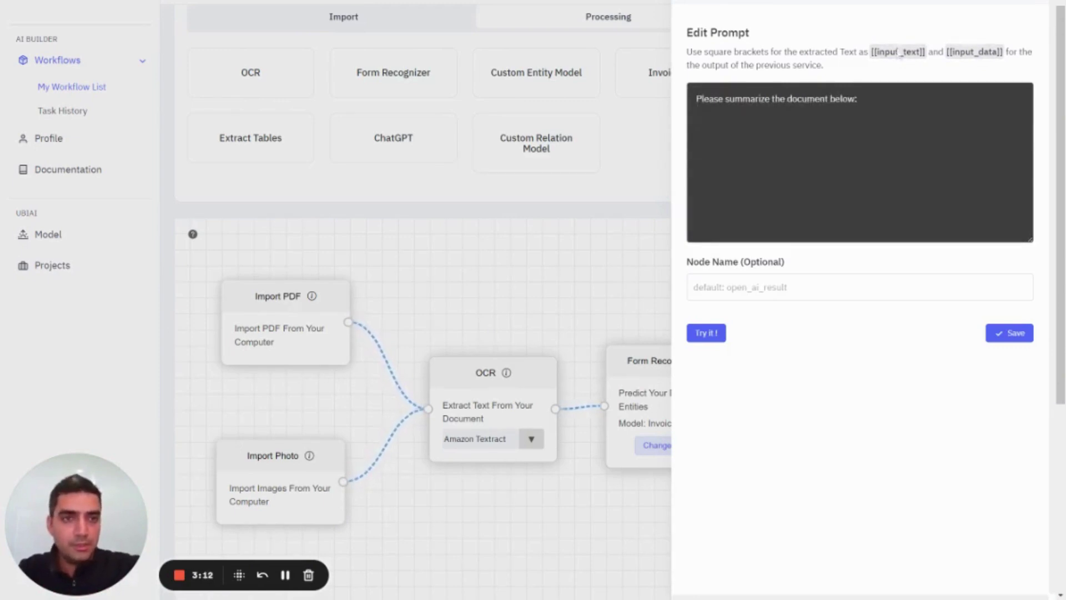
left_click(900, 52)
key("ctrl+v")
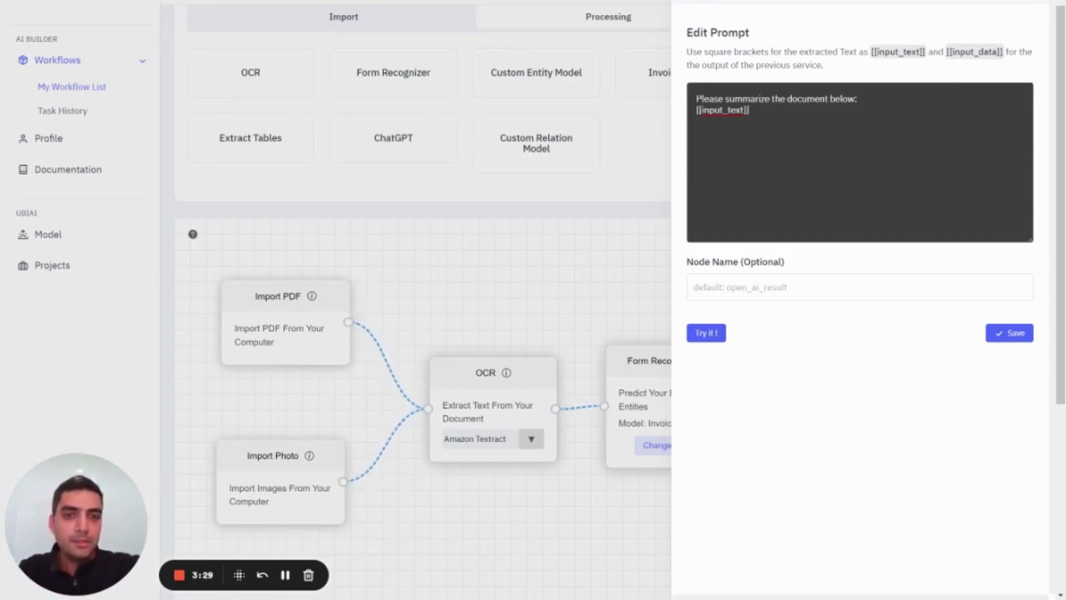
left_click(777, 287)
type("Summarizer")
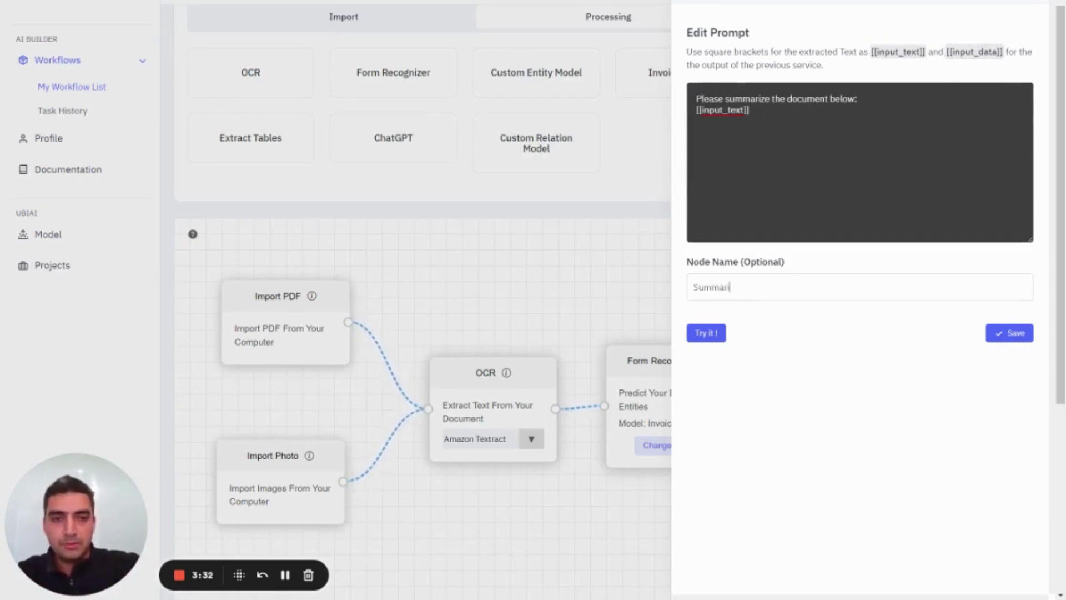
- Save the Summarizer node, link it to Export, and submit with Review Configuration on and a reviewer assigned
left_click(1019, 333)
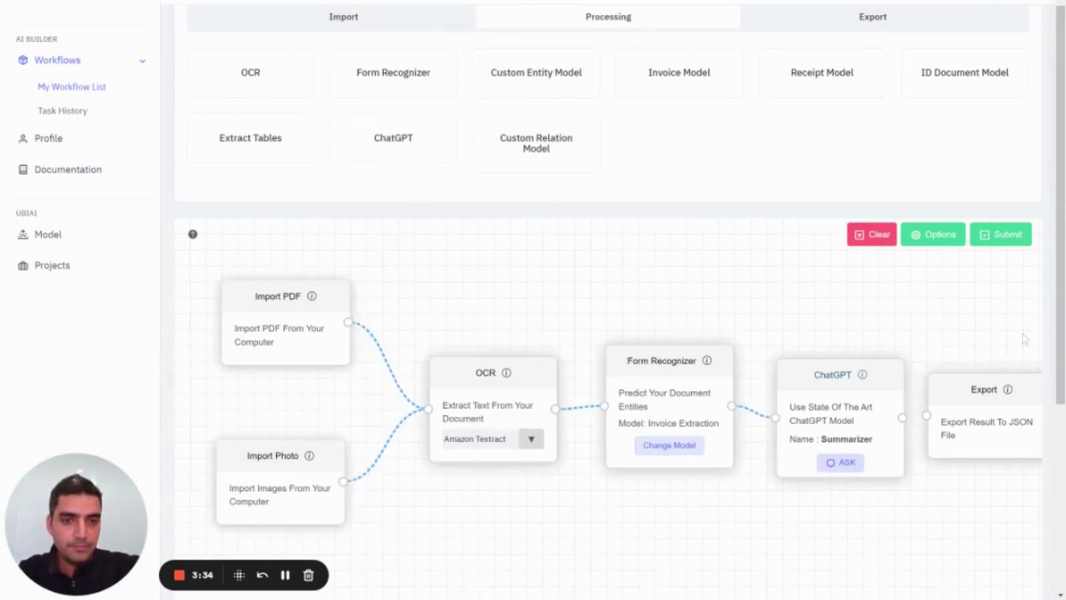
left_click_drag(902, 417, 926, 415)
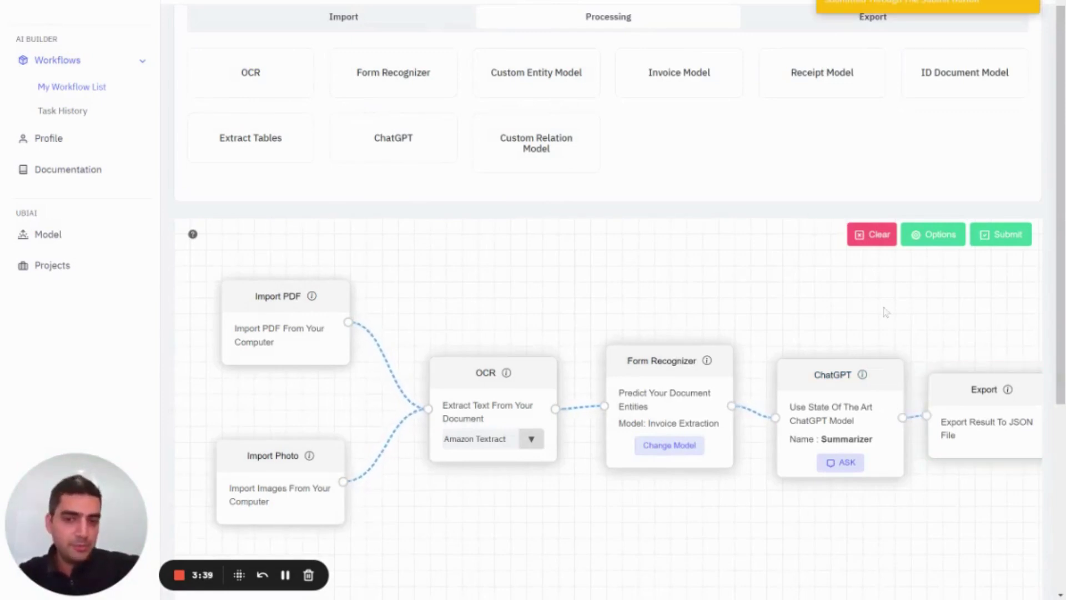
left_click(1003, 235)
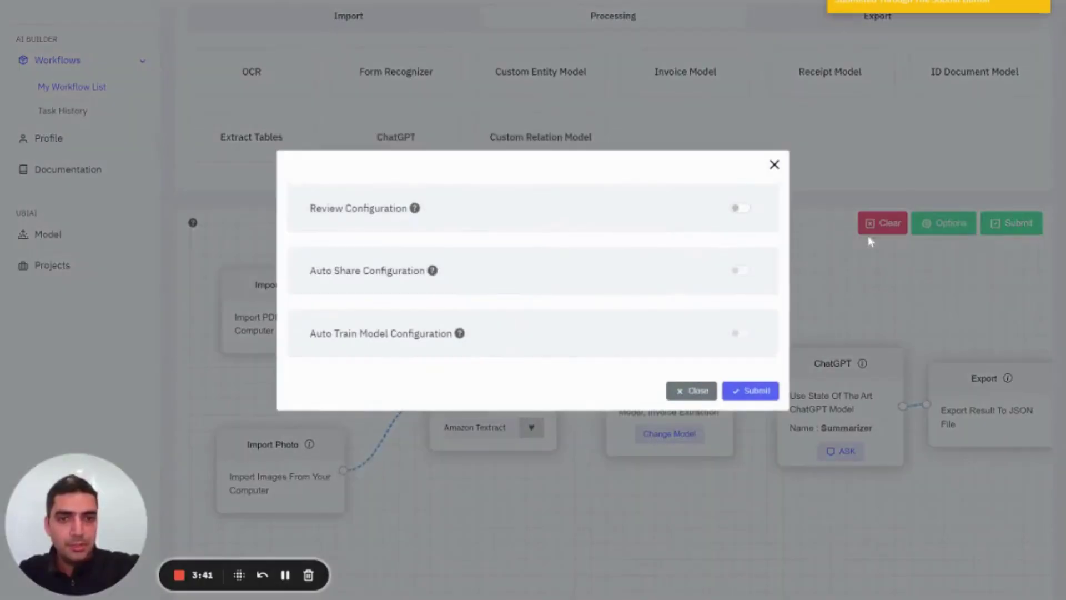
left_click(741, 208)
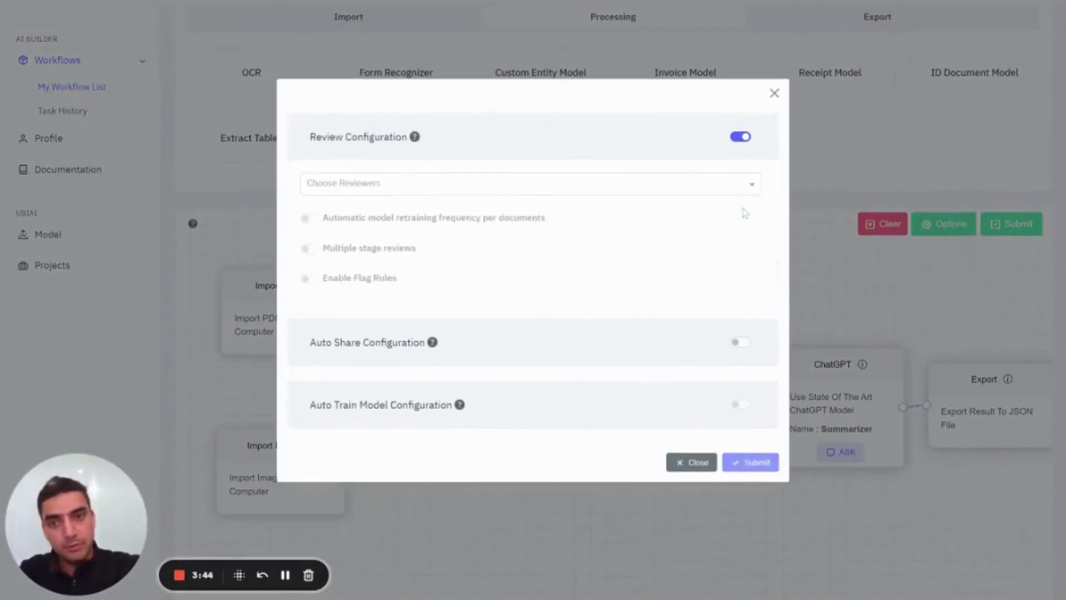
left_click(753, 189)
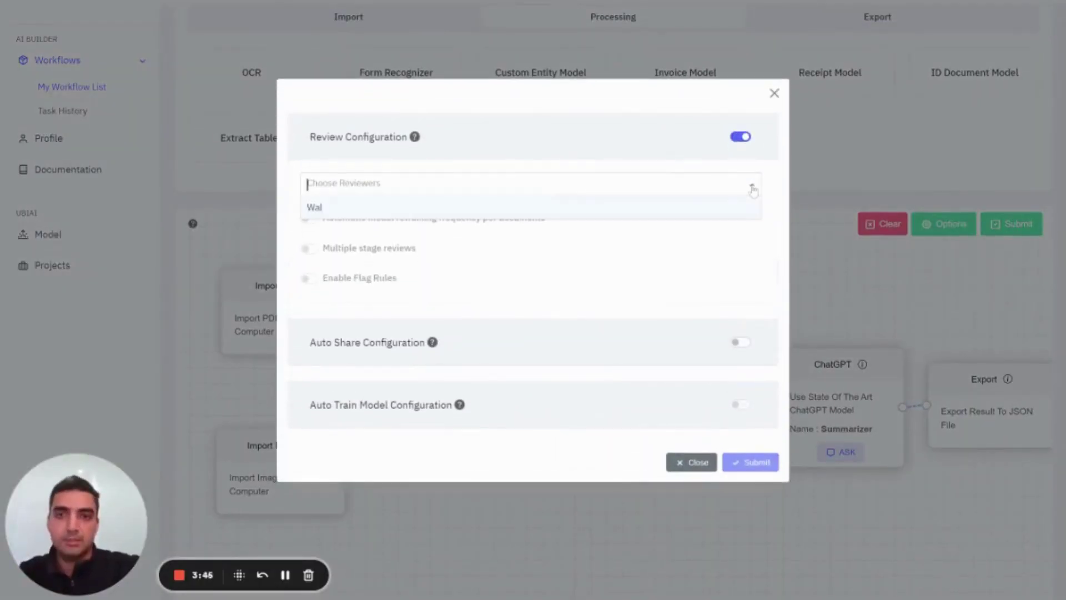
left_click(523, 209)
left_click(752, 462)
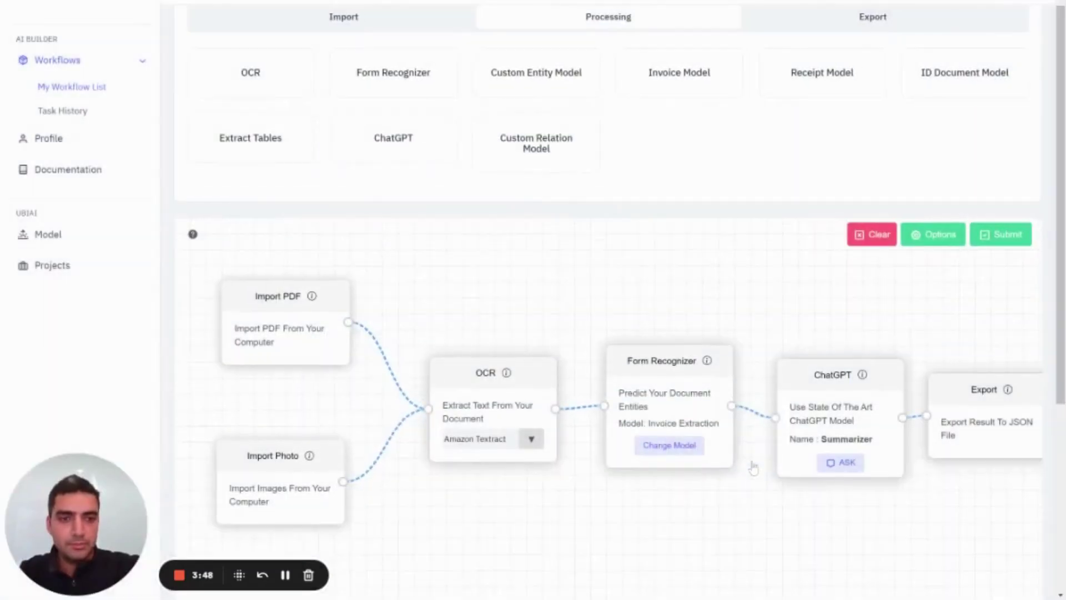
left_click(1009, 228)
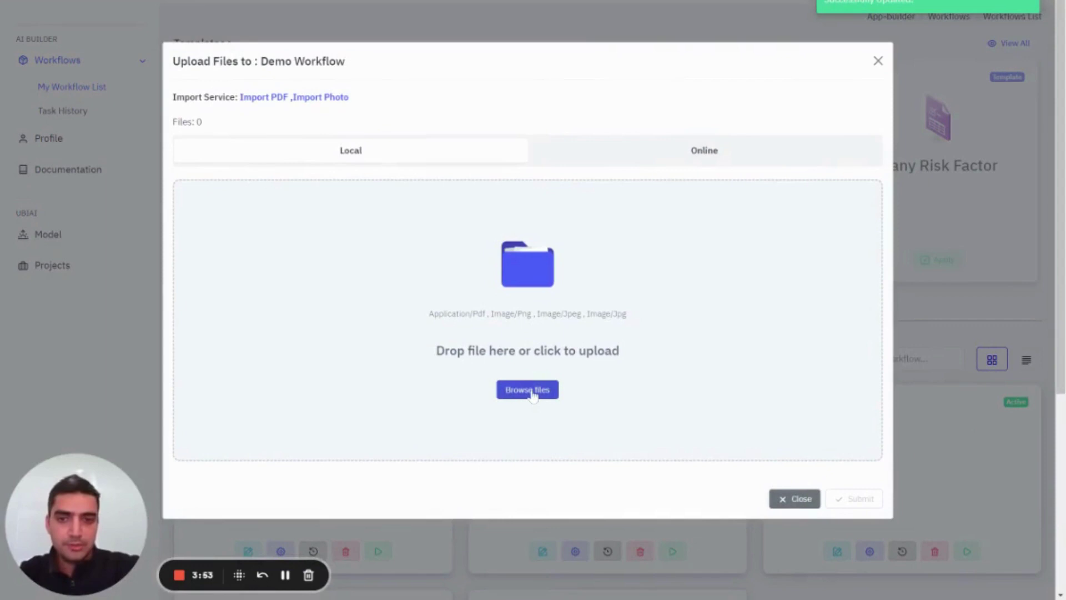
- Upload 1_test.png to Demo Workflow and submit it to start a run
left_click(532, 392)
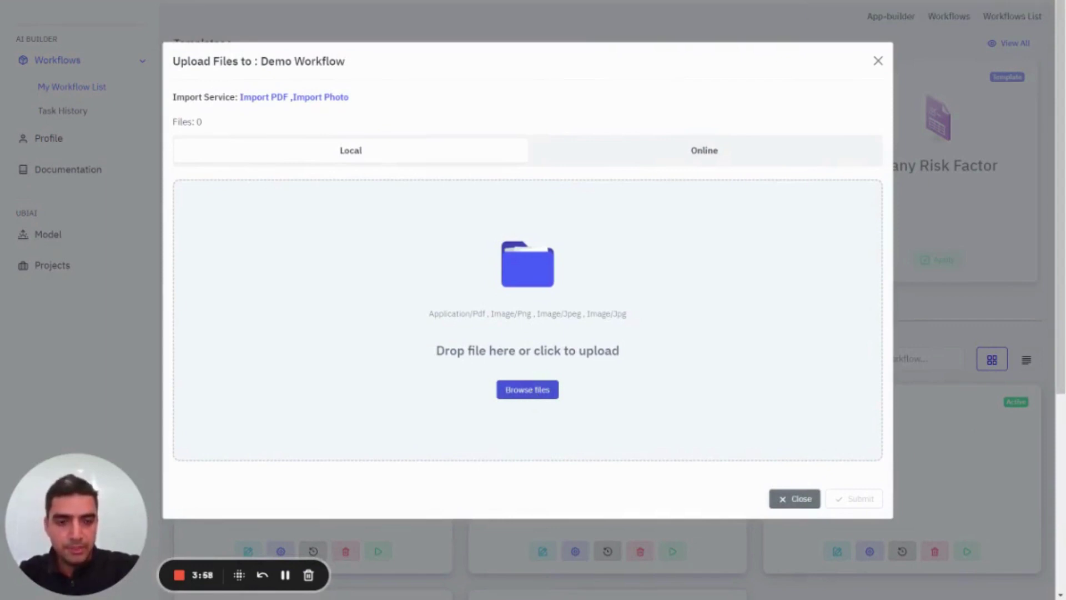
left_click(744, 485)
left_click(860, 499)
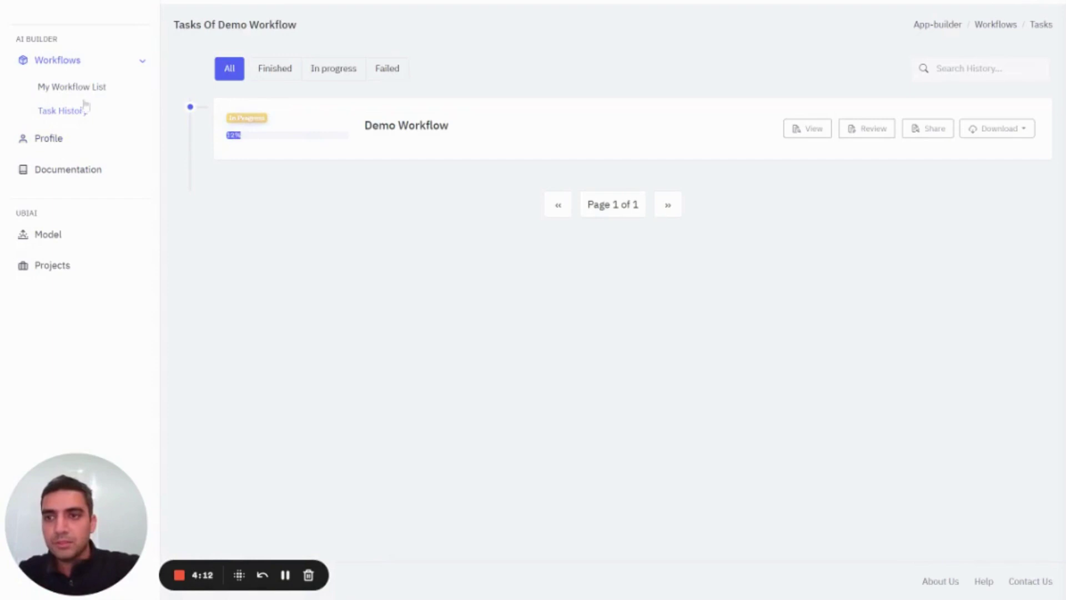
- Open the workflow run history and view the finished Demo Workflow run's extraction results
left_click(63, 112)
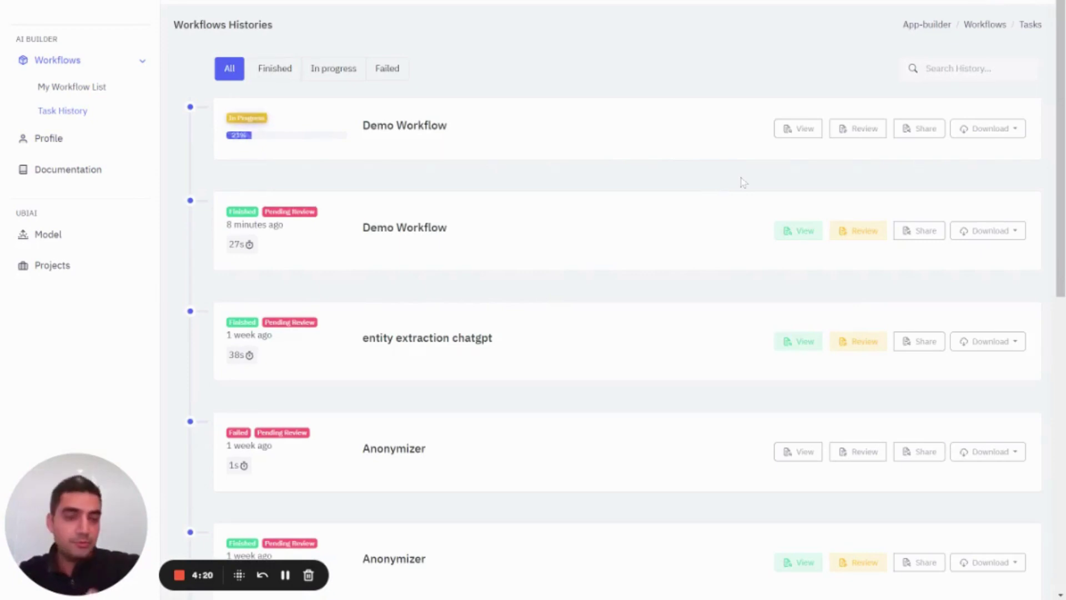
left_click(807, 236)
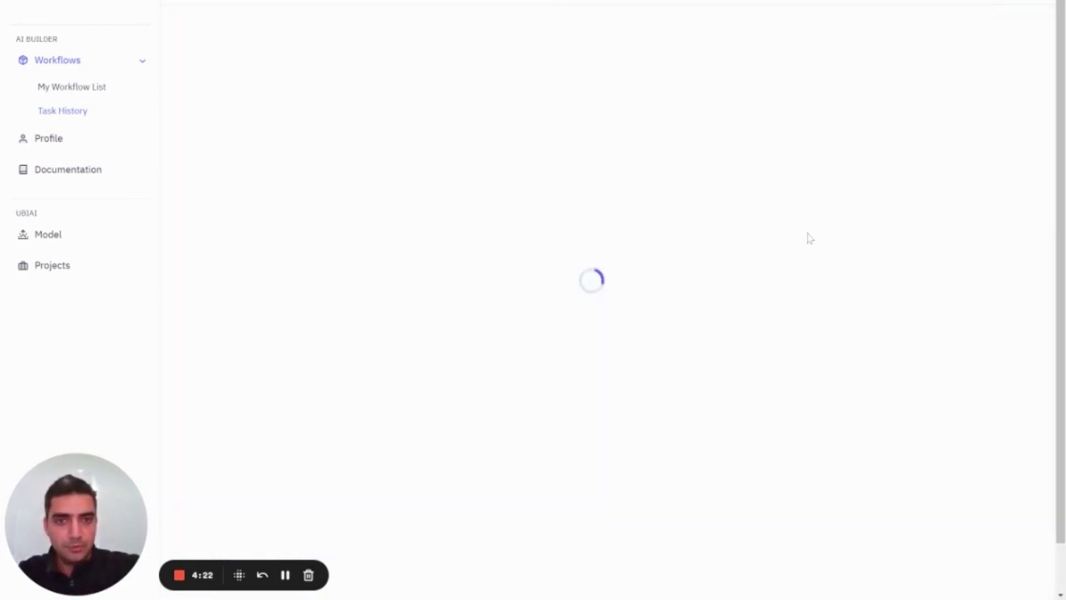
scroll(577, 289, "down", 4)
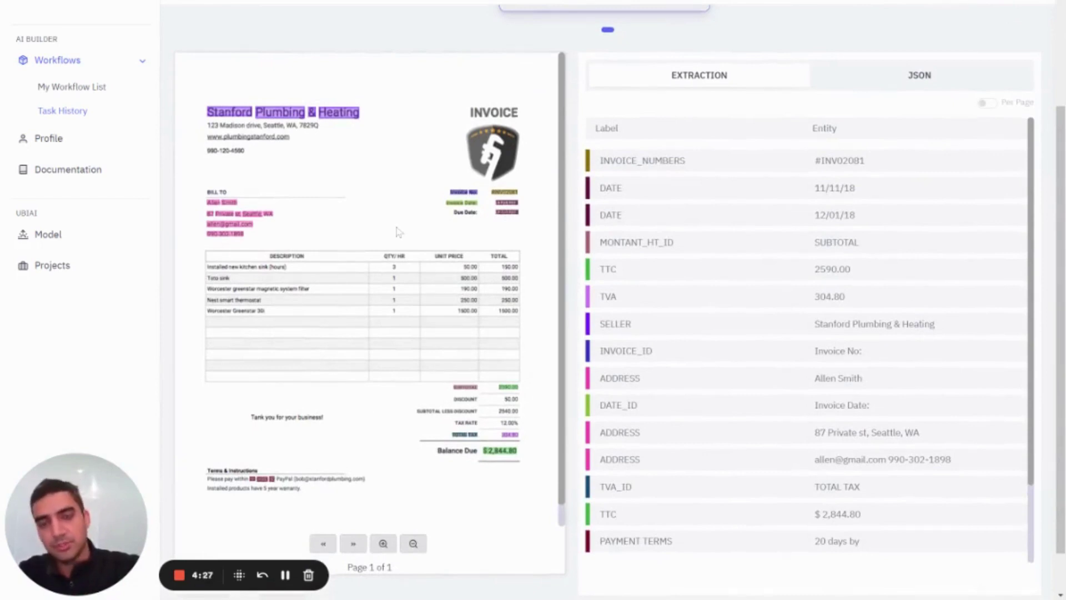
scroll(695, 326, "down", 2)
- Scroll through the invoice's extracted data, then return to the Tasks History list
scroll(694, 326, "up", 2)
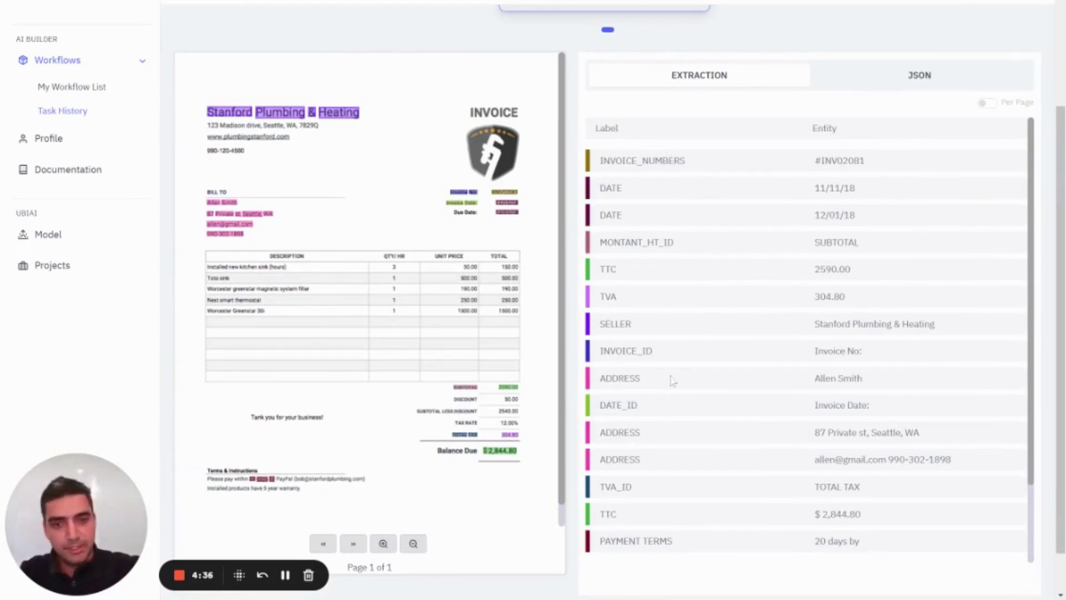
scroll(678, 397, "down", 2)
scroll(679, 397, "up", 1)
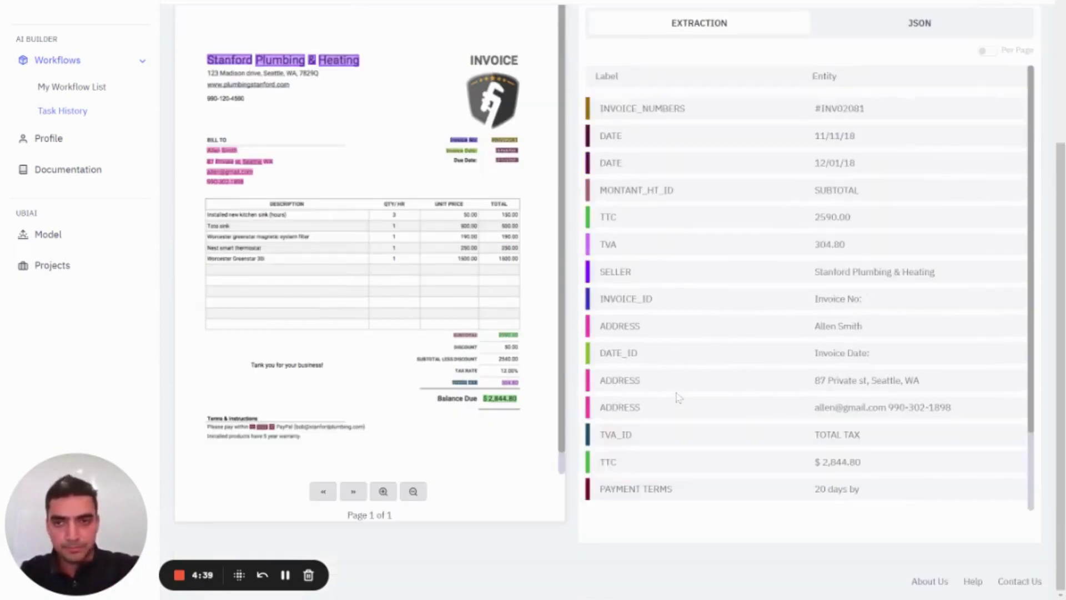
scroll(678, 397, "up", 3)
scroll(679, 398, "down", 5)
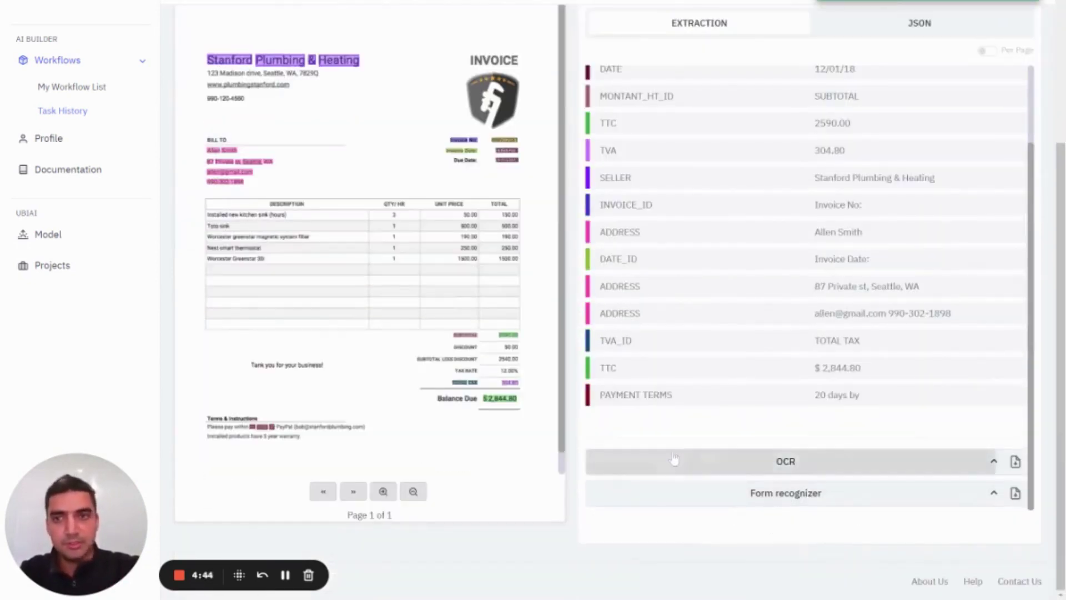
scroll(673, 458, "up", 2)
scroll(1008, 211, "up", 5)
left_click(949, 25)
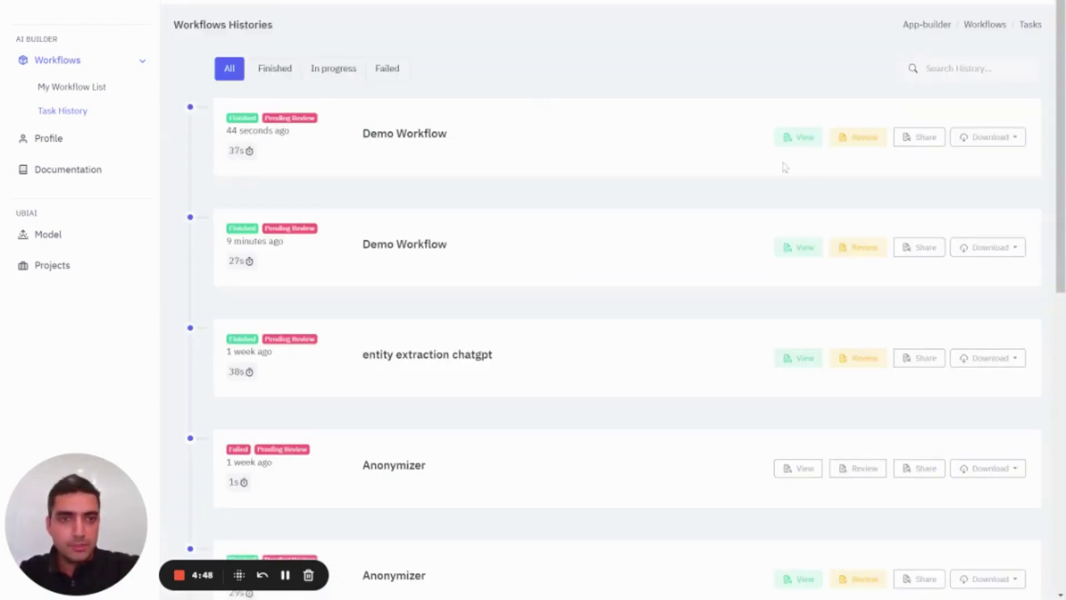
- Open the latest Demo Workflow run's results and scroll through the extracted invoice entities
left_click(797, 143)
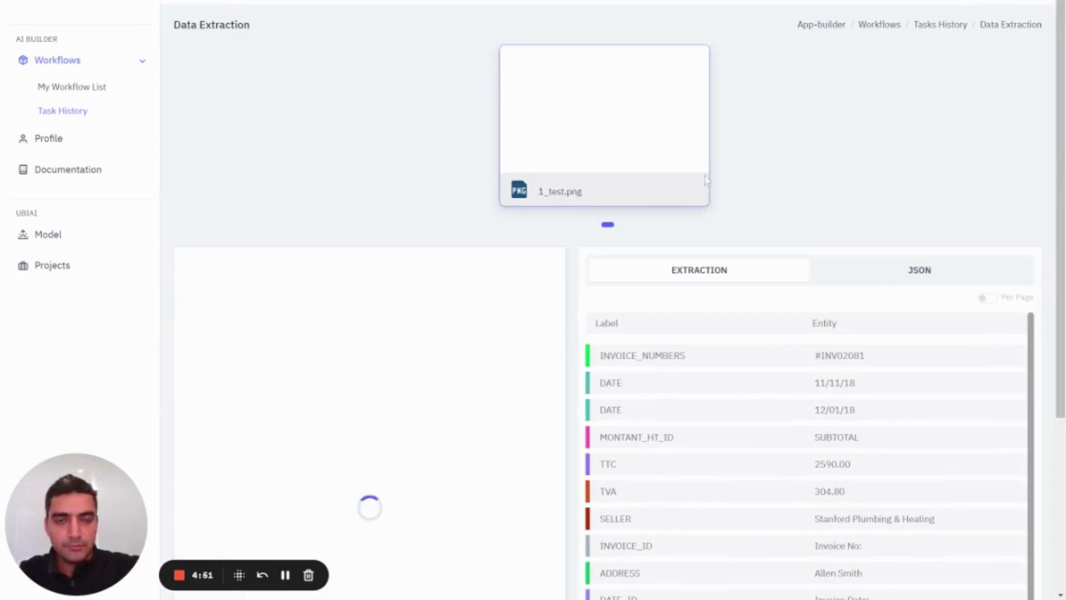
scroll(575, 280, "down", 3)
scroll(575, 279, "down", 2)
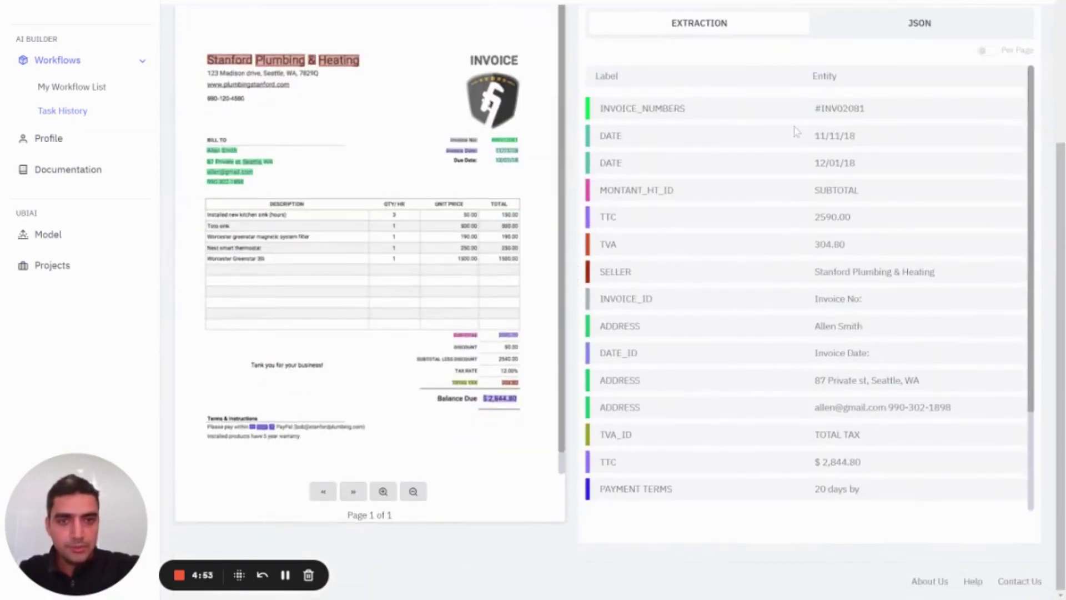
scroll(721, 279, "down", 2)
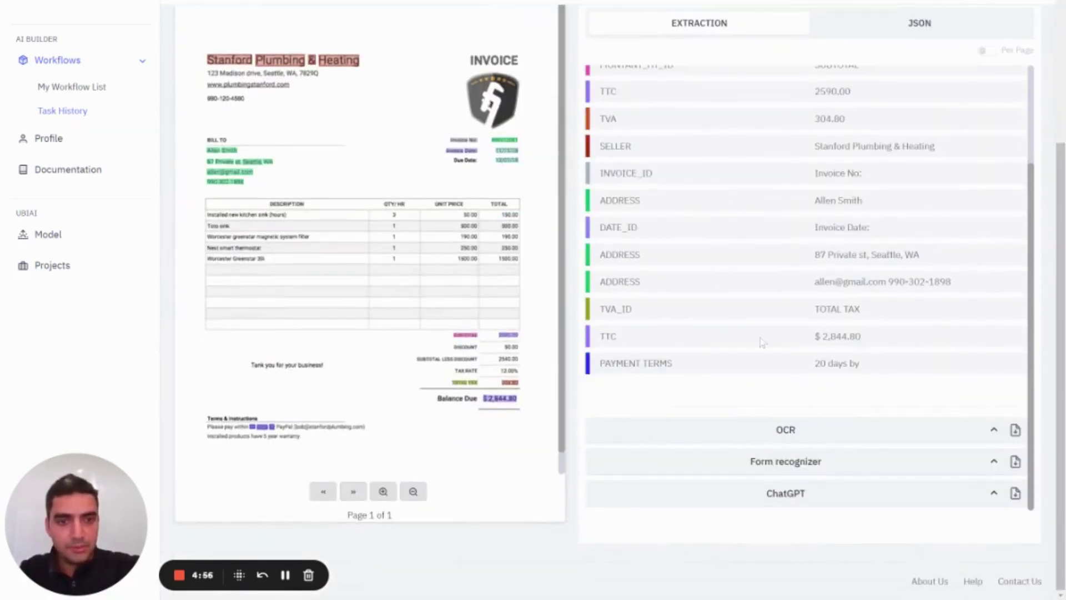
- Expand the ChatGPT section and read the Summarizer's summary of the invoice
left_click(993, 494)
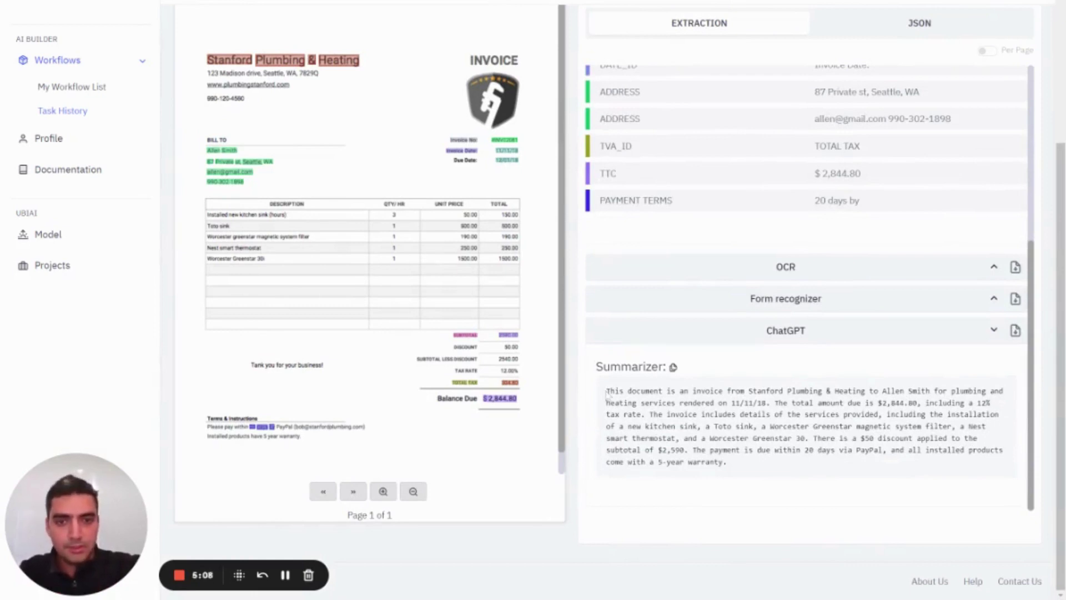
left_click_drag(607, 393, 757, 466)
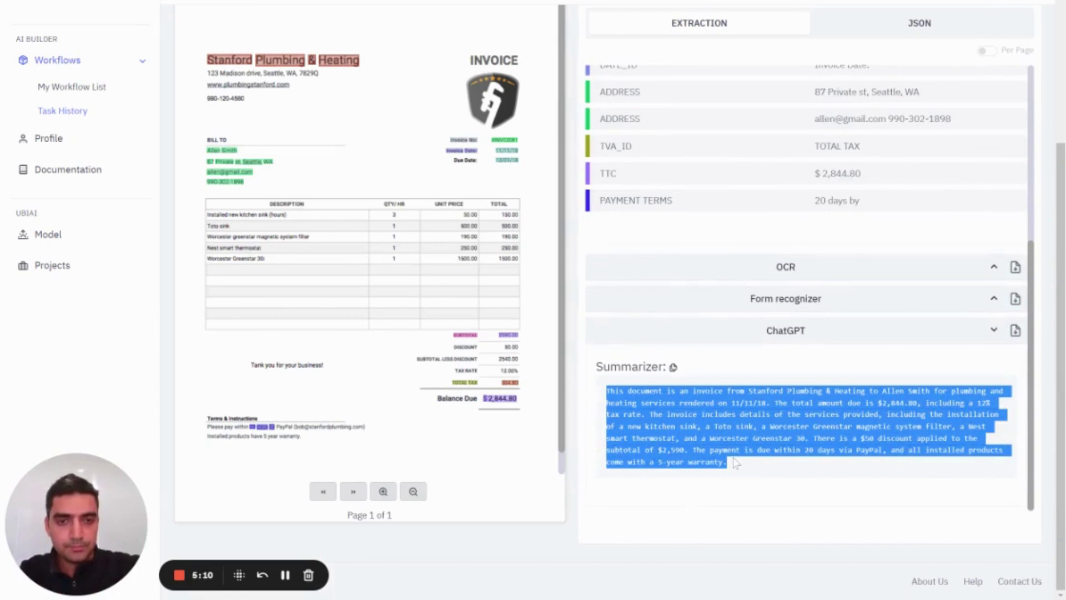
left_click(740, 466)
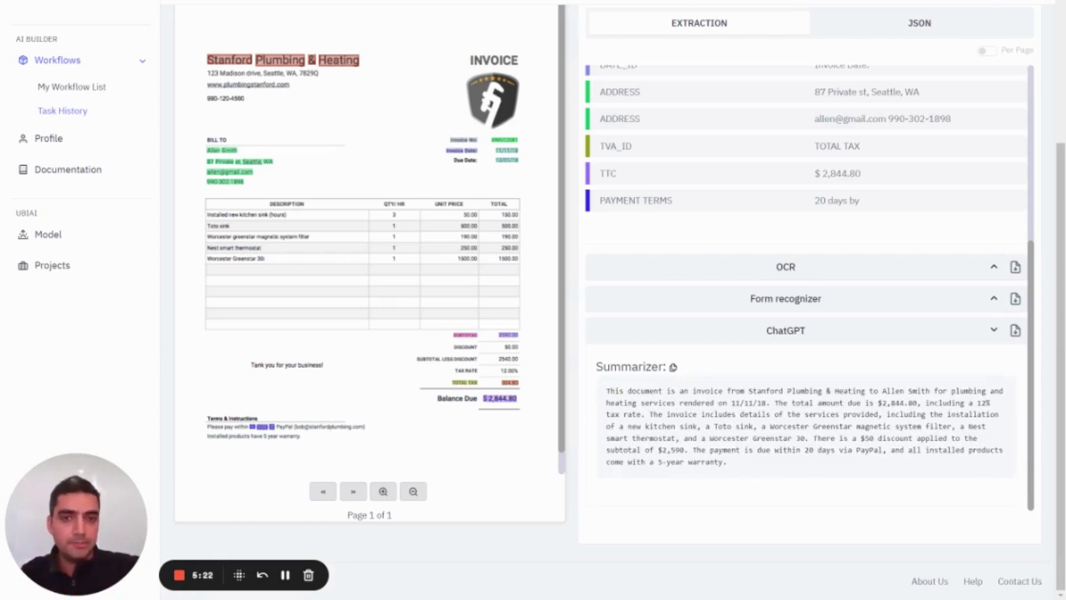
scroll(340, 88, "up", 10)
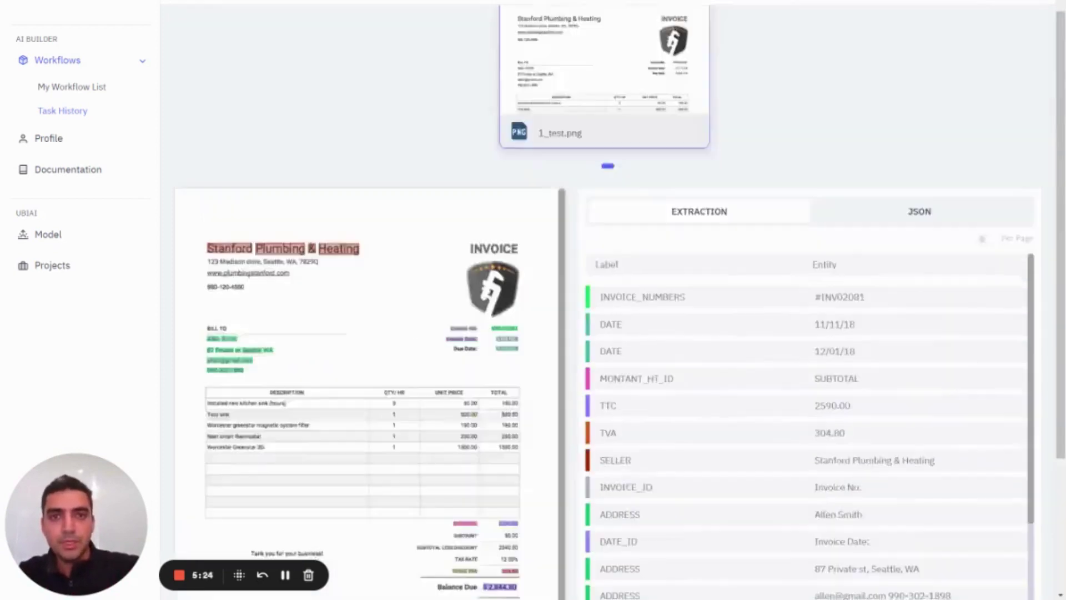
- Start reviewing the latest Demo Workflow run and open 1_test.png for annotation review
key("alt+Left")
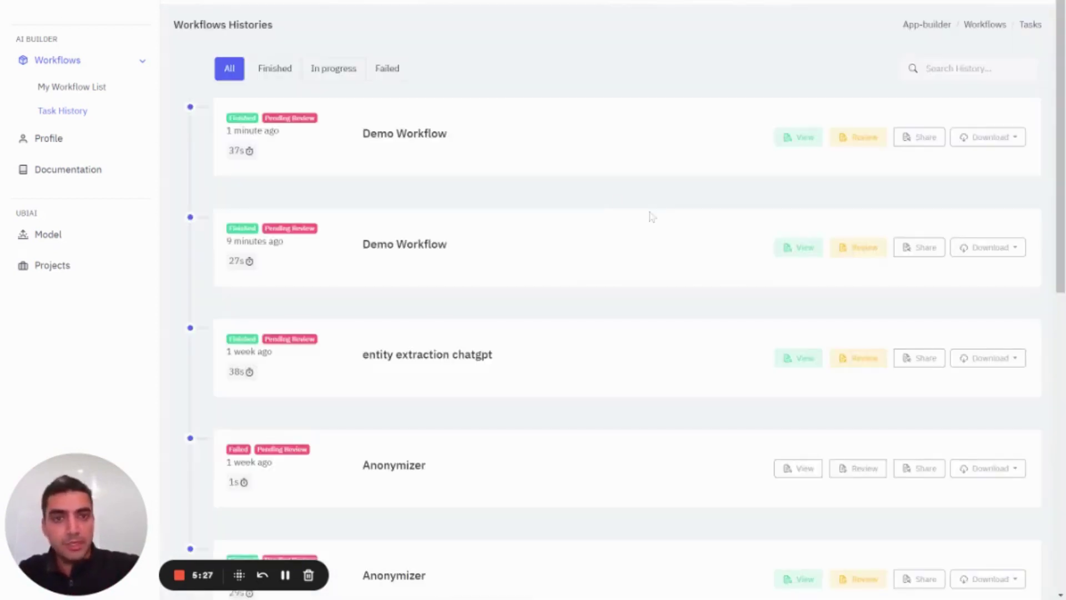
left_click(859, 144)
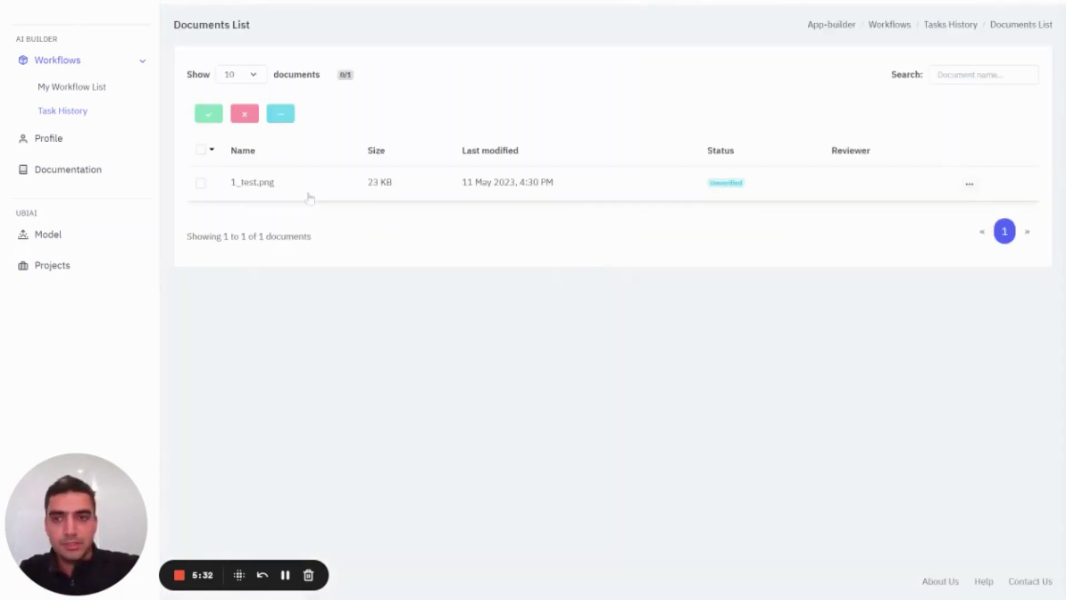
left_click(268, 183)
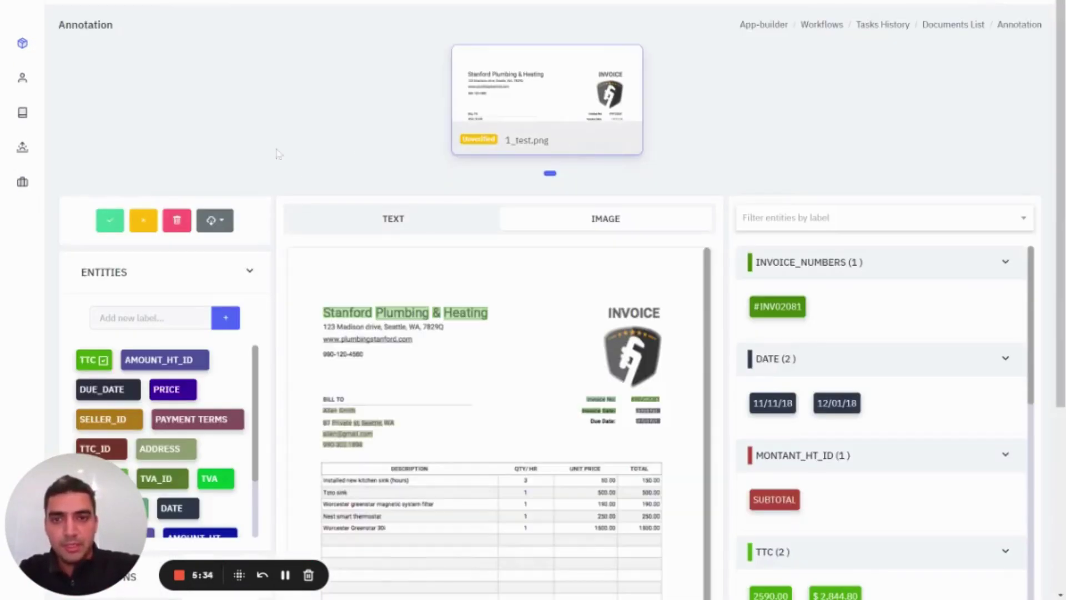
scroll(276, 225, "down", 4)
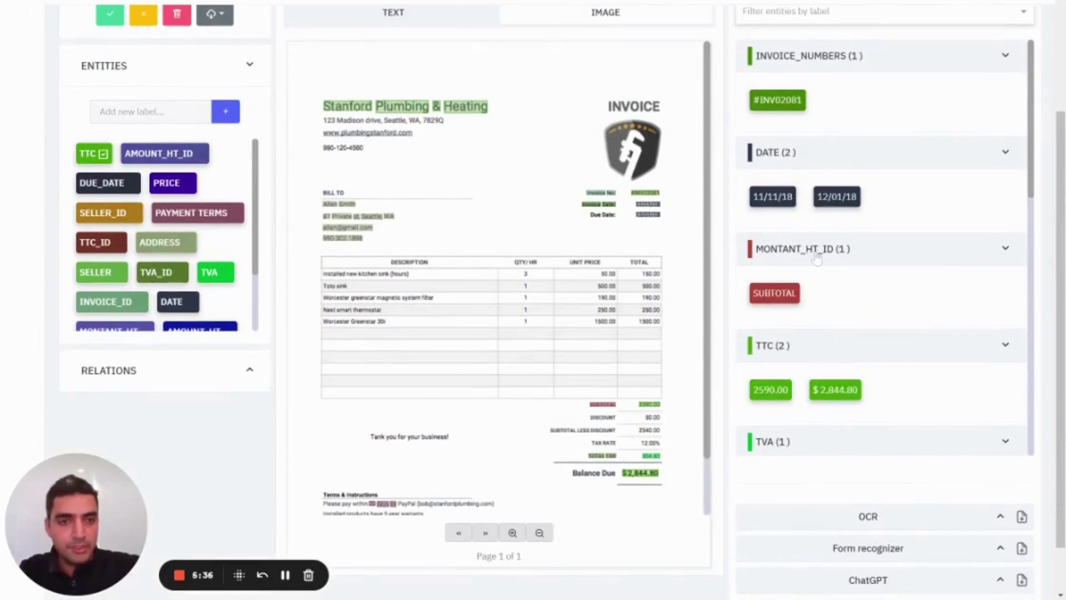
scroll(816, 257, "down", 5)
scroll(816, 257, "up", 5)
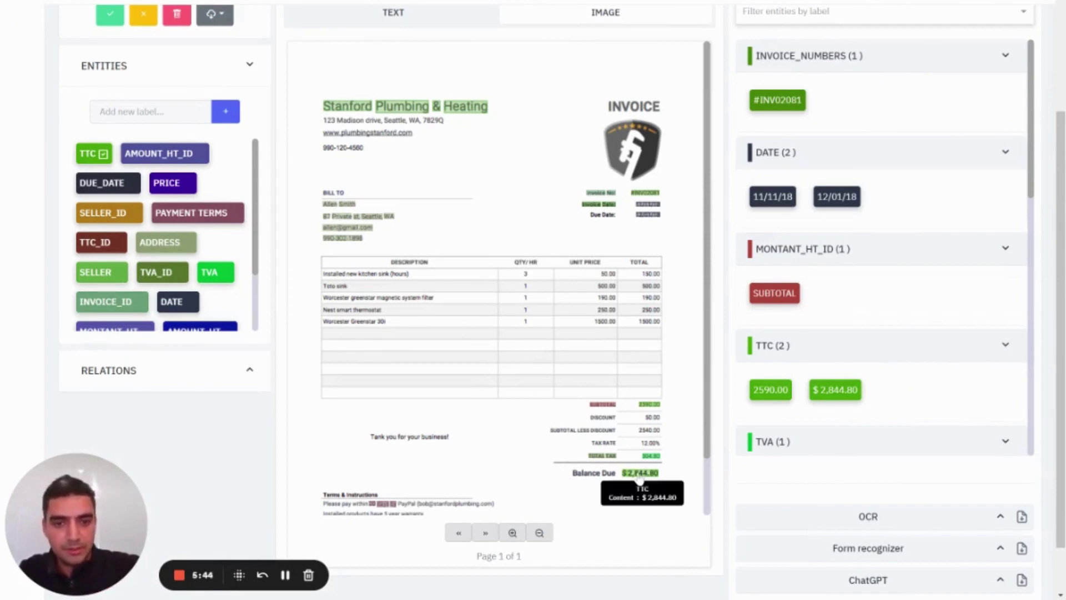
- Relabel the Balance Due amount $2,844.80 from TTC to PRICE
right_click(639, 476)
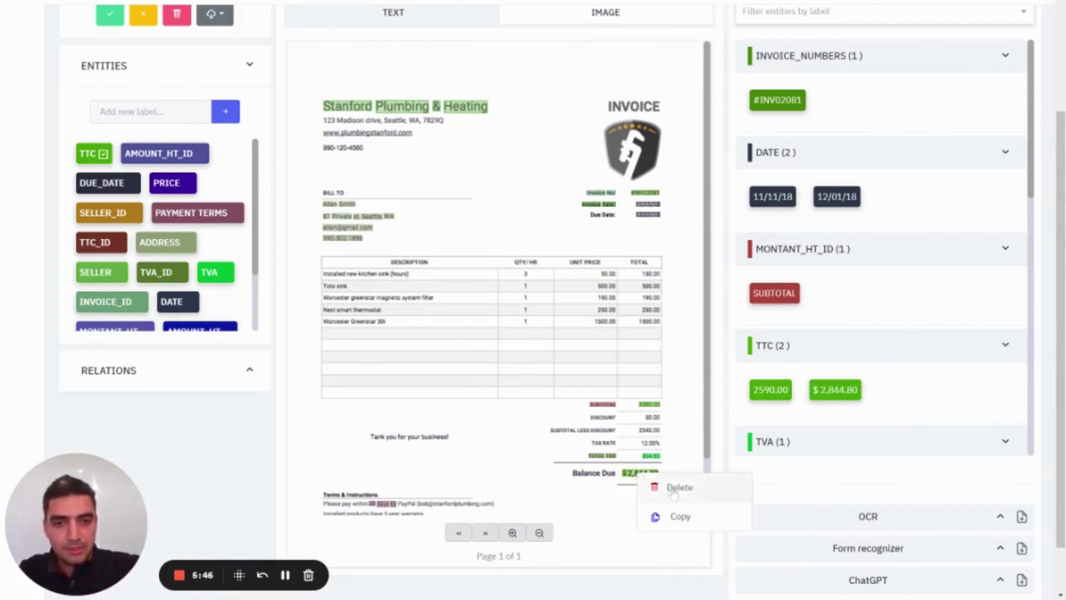
left_click(666, 487)
left_click_drag(621, 473, 678, 488)
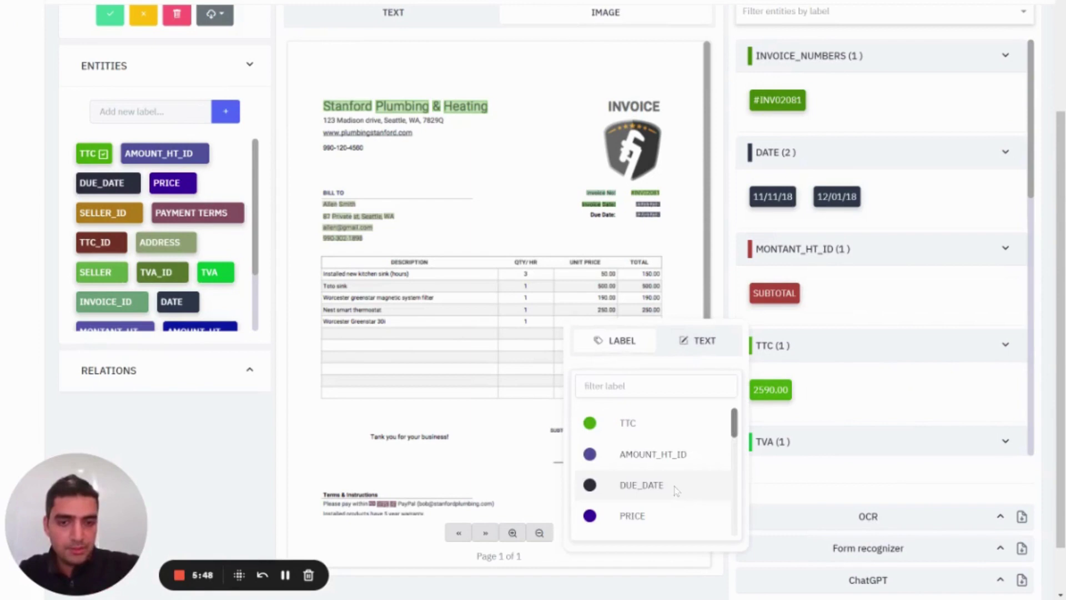
scroll(673, 483, "down", 3)
scroll(642, 435, "up", 2)
left_click(640, 448)
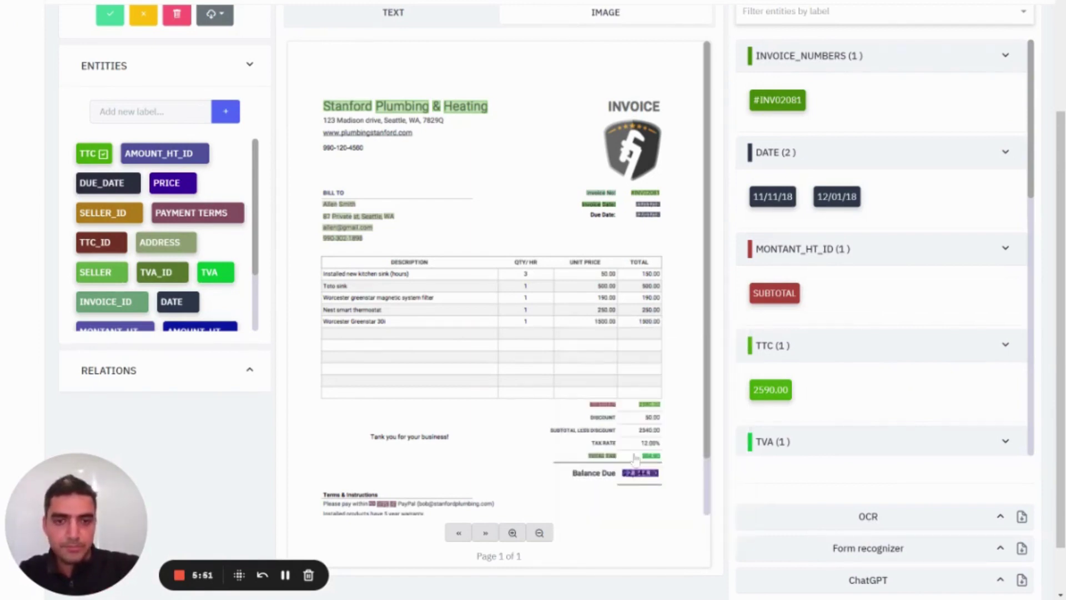
- Validate 1_test.png as verified and return to the Documents List
scroll(742, 491, "up", 4)
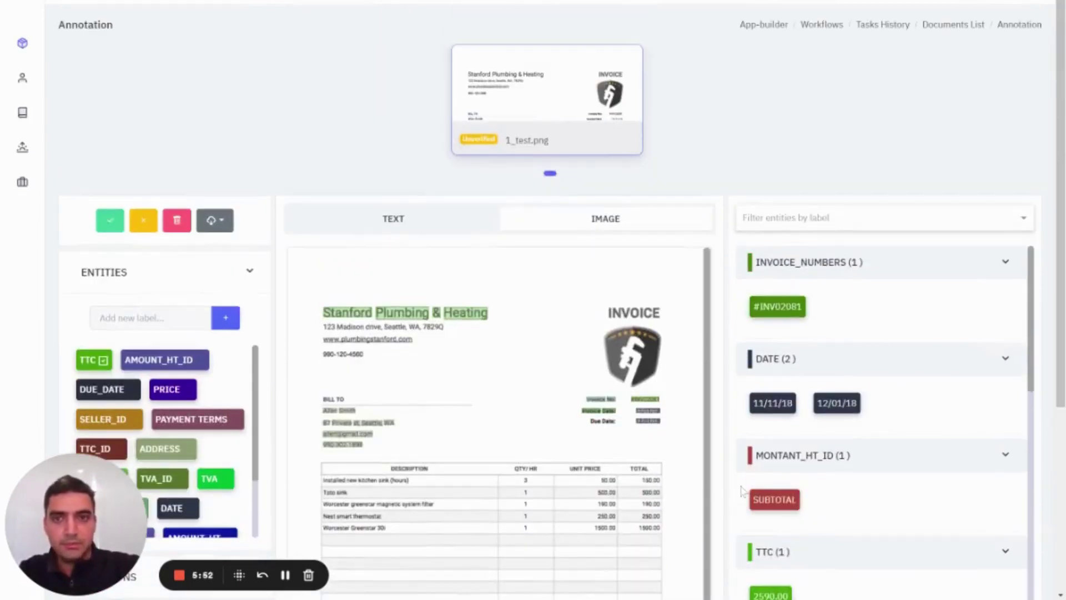
left_click(110, 219)
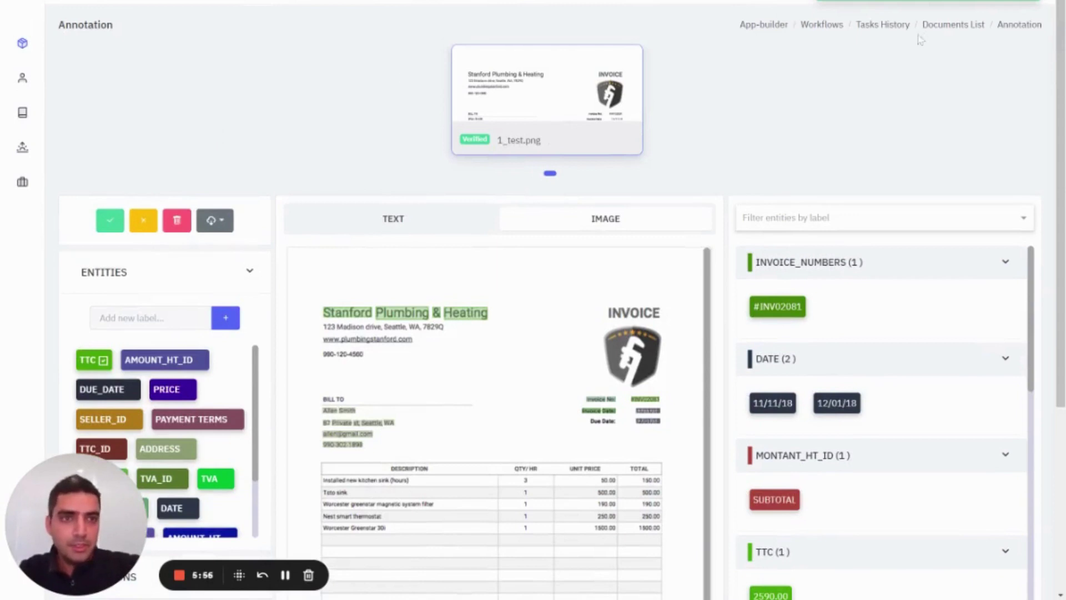
left_click(945, 27)
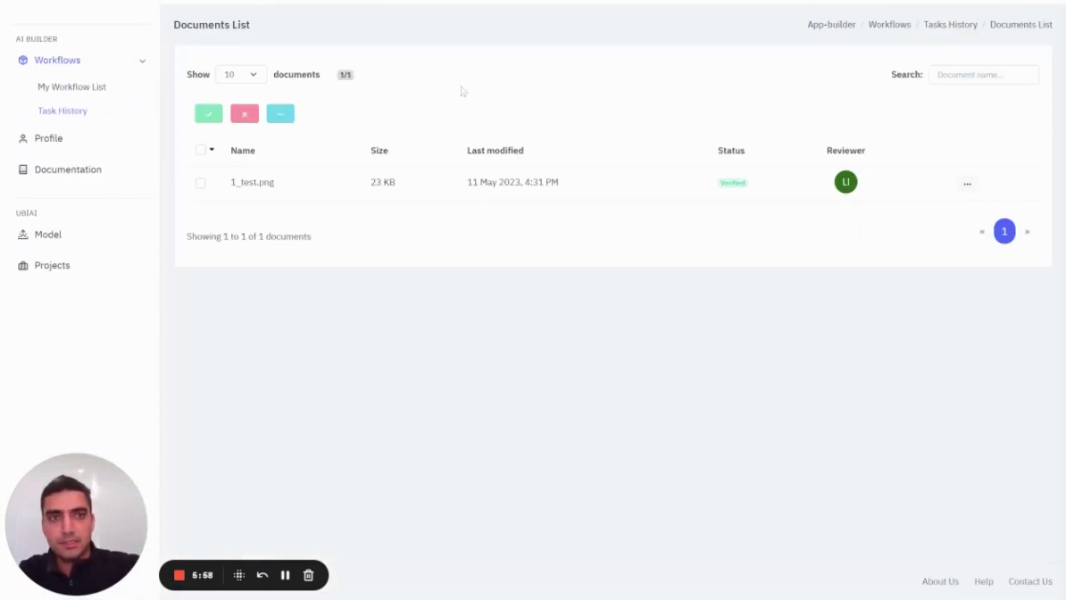
- Download the latest Demo Workflow run's results from Tasks History as an Excel file
left_click(954, 26)
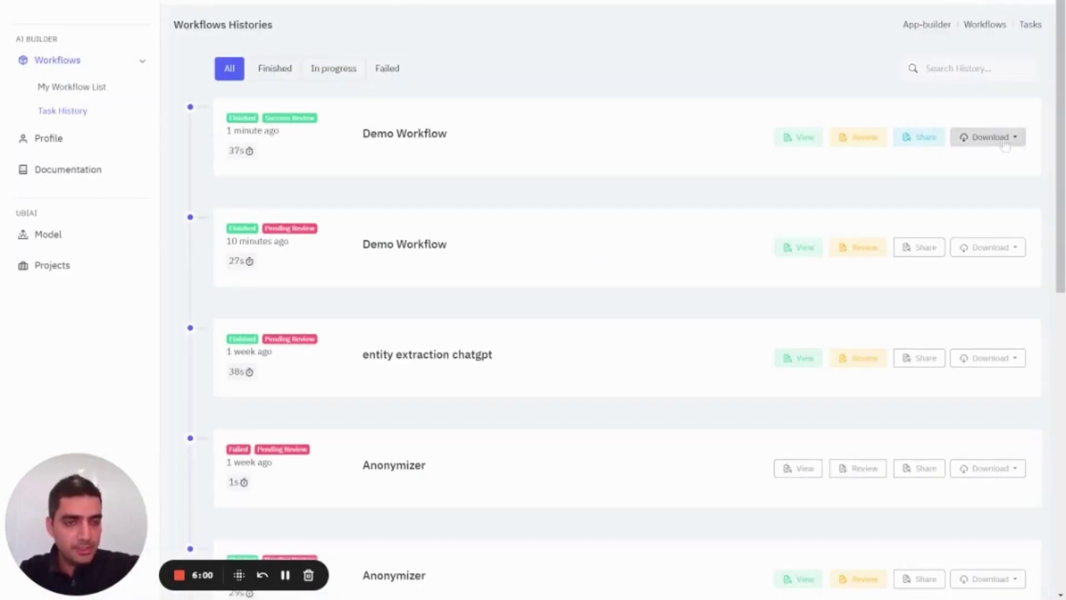
left_click(1004, 142)
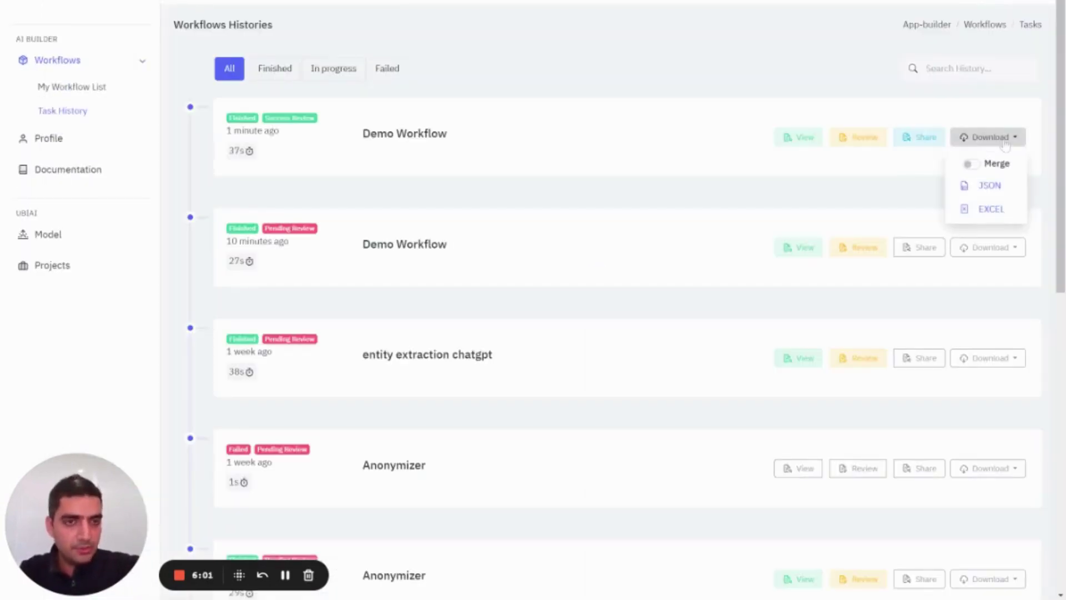
left_click(988, 216)
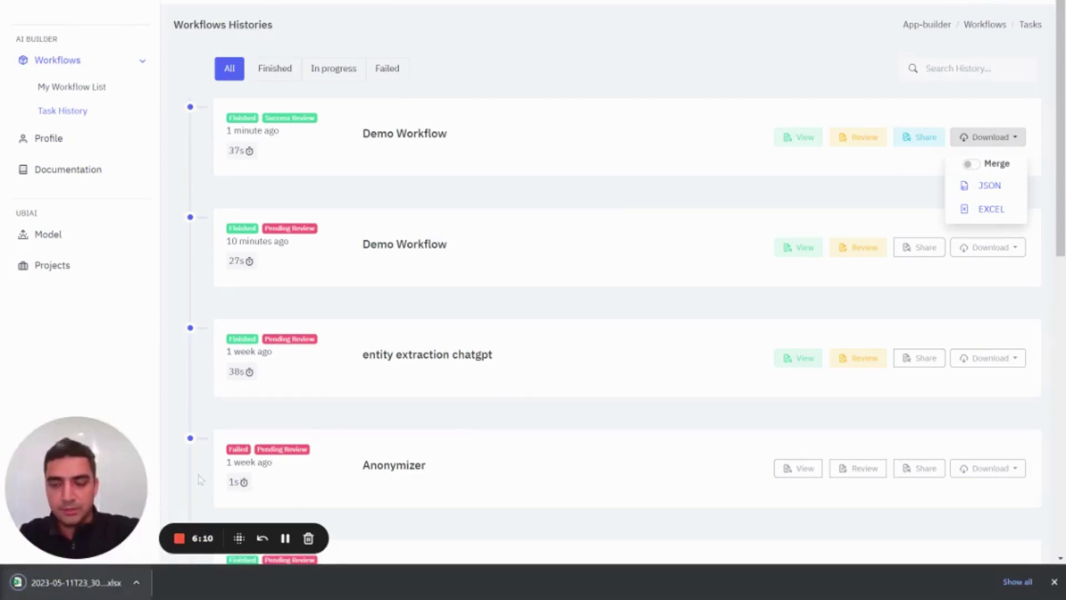
- Open Demo Workflow for editing from My Workflow List
left_click(89, 89)
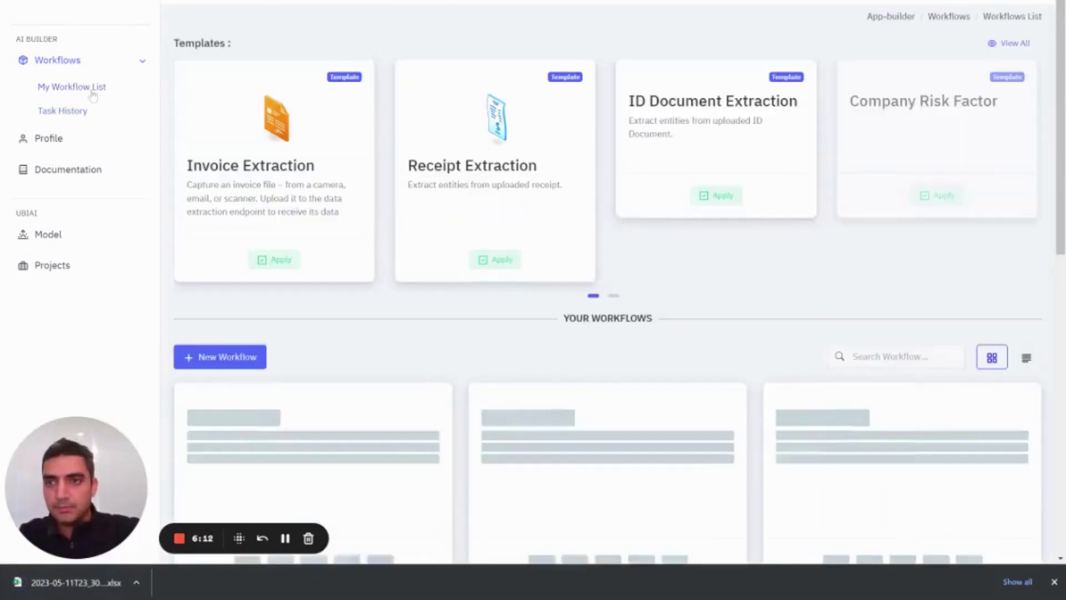
scroll(352, 345, "down", 4)
left_click(281, 329)
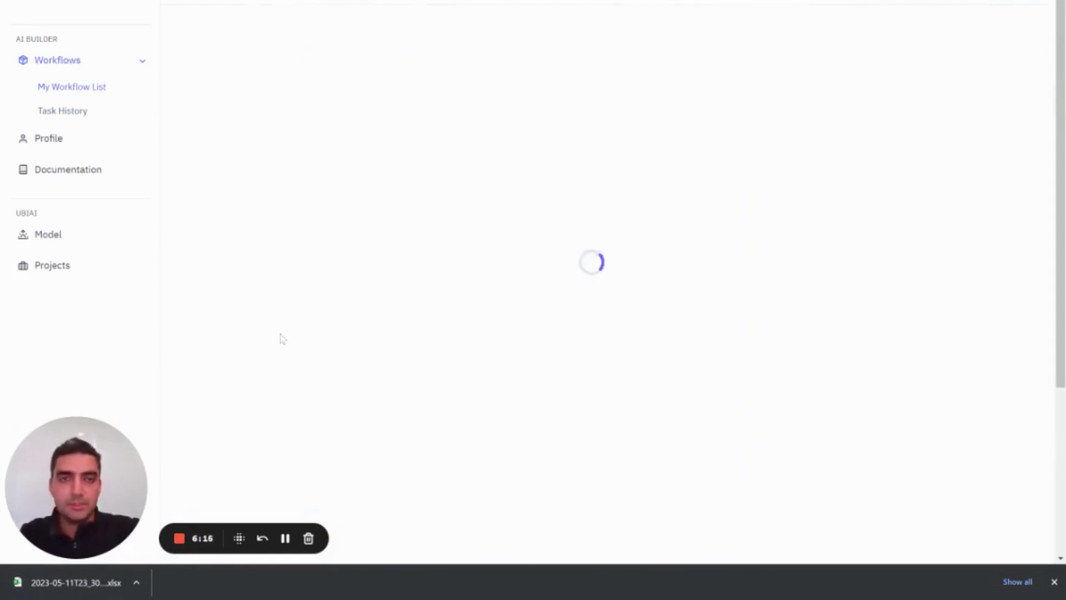